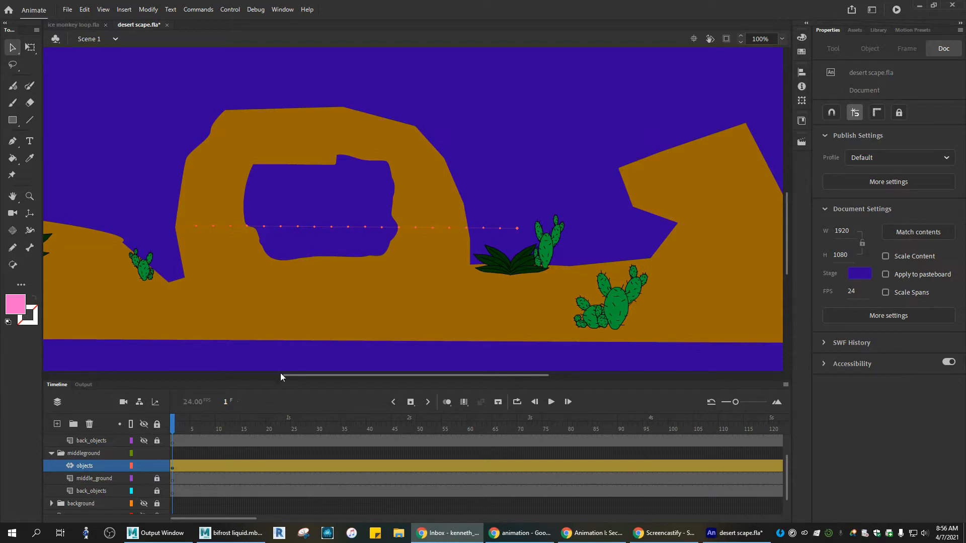
Show the whole frame of the desert scene and make all of its hidden layers visible
{"action": "left_click", "coordinate": [782, 39]}
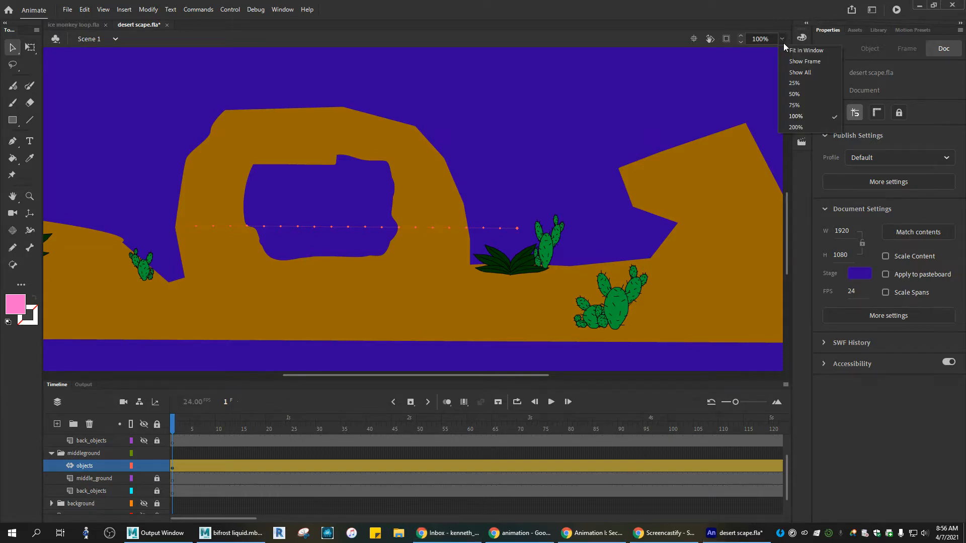
{"action": "left_click", "coordinate": [798, 60]}
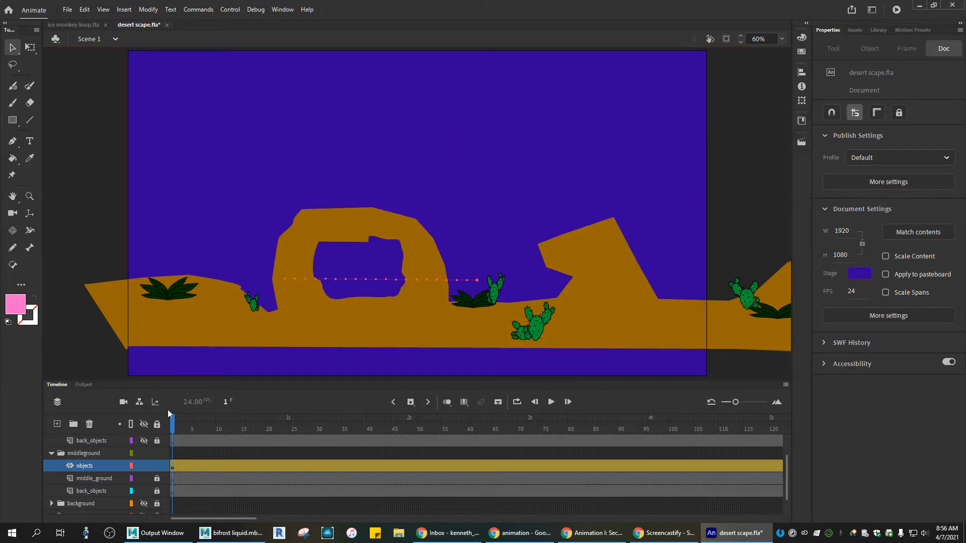
{"action": "left_click_drag", "start_coordinate": [173, 423], "coordinate": [126, 407]}
{"action": "left_click", "coordinate": [145, 424]}
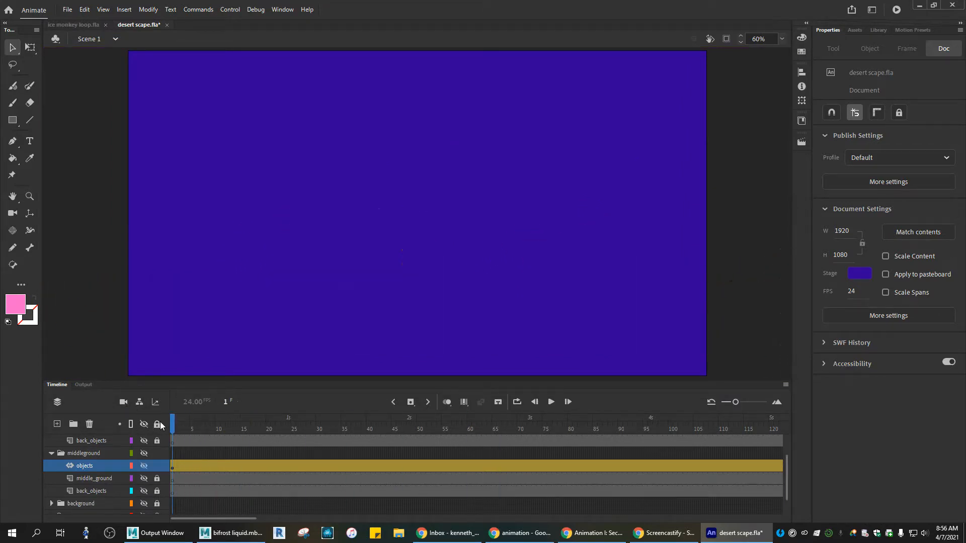
{"action": "left_click", "coordinate": [145, 425]}
Scrub through the desert scene's timeline to preview its scrolling animation and return to frame 1
{"action": "left_click_drag", "start_coordinate": [173, 424], "coordinate": [524, 436]}
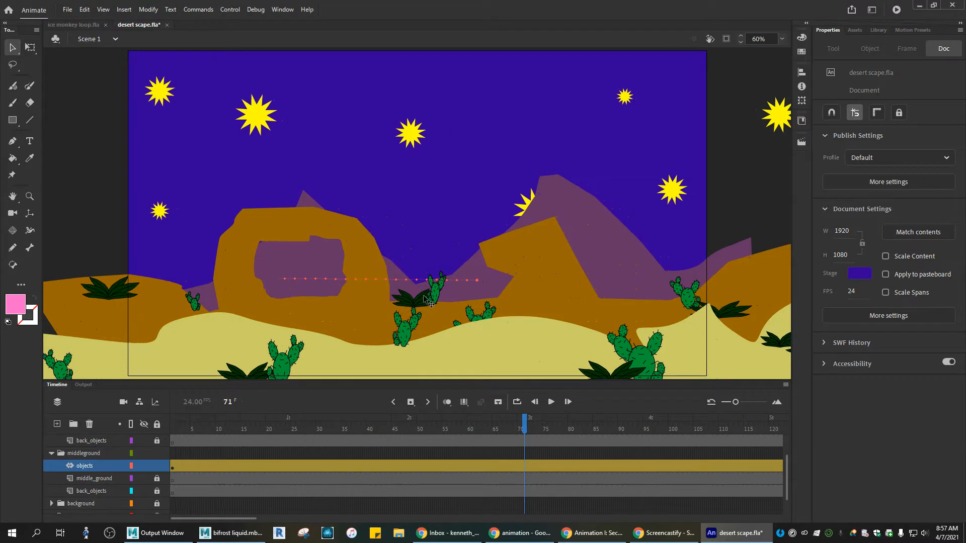
{"action": "left_click_drag", "start_coordinate": [526, 428], "coordinate": [344, 431]}
{"action": "left_click_drag", "start_coordinate": [304, 402], "coordinate": [125, 382]}
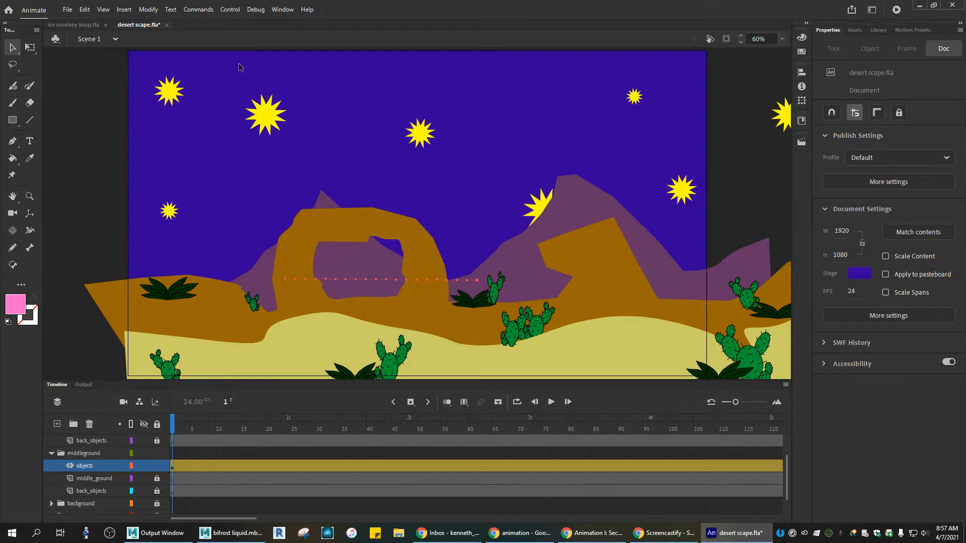
Switch to ice monkey loop.fla and show its whole frame
{"action": "left_click", "coordinate": [83, 25]}
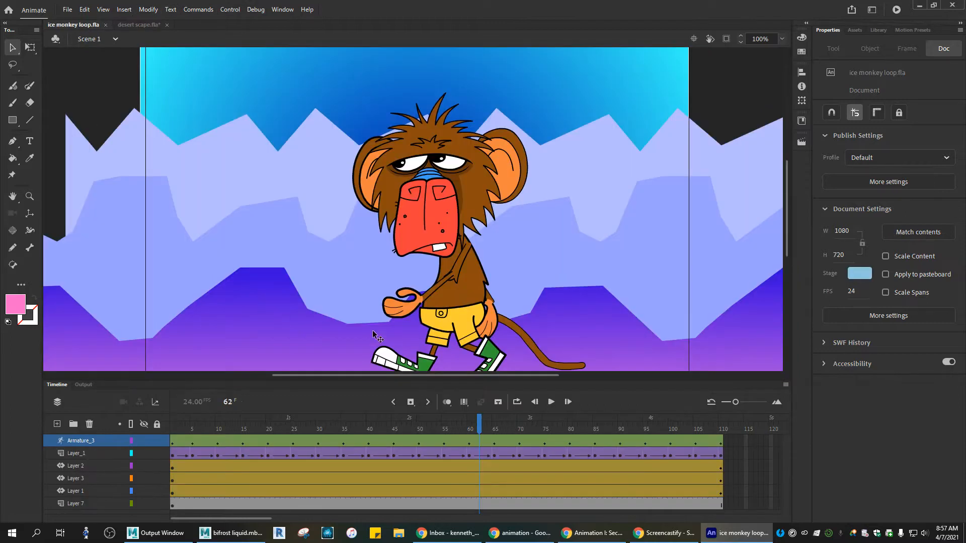
{"action": "left_click", "coordinate": [782, 38]}
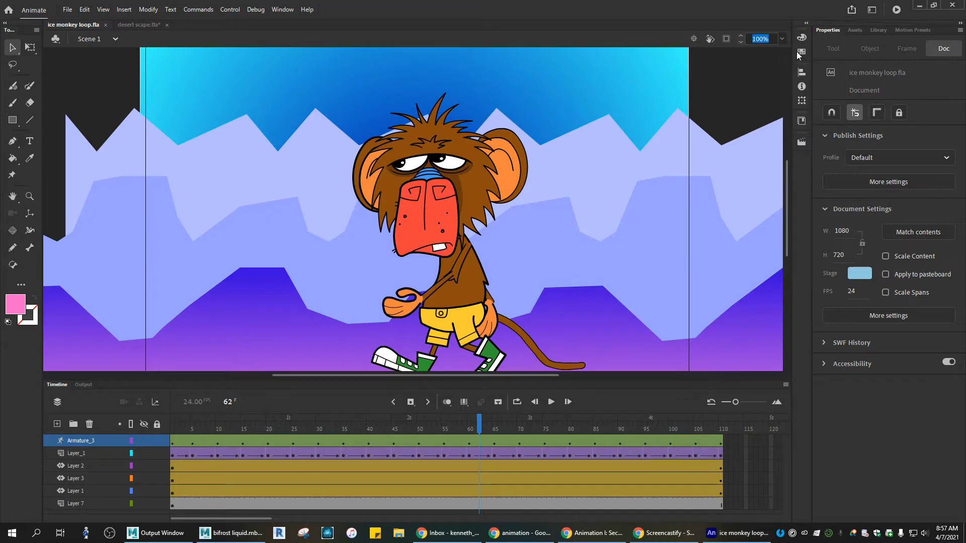
{"action": "left_click", "coordinate": [798, 51]}
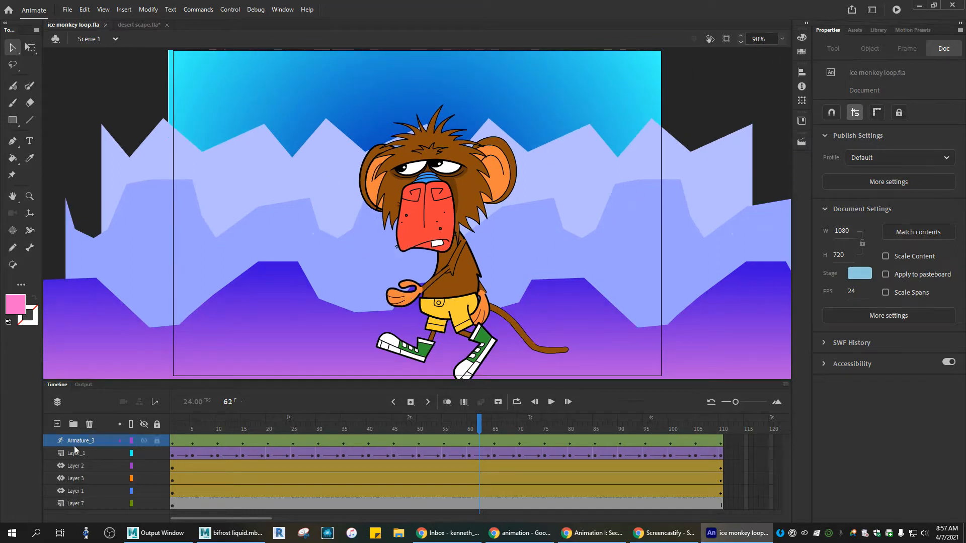
Copy the monkey's Armature_3 layer on its own
{"action": "left_click", "coordinate": [105, 440]}
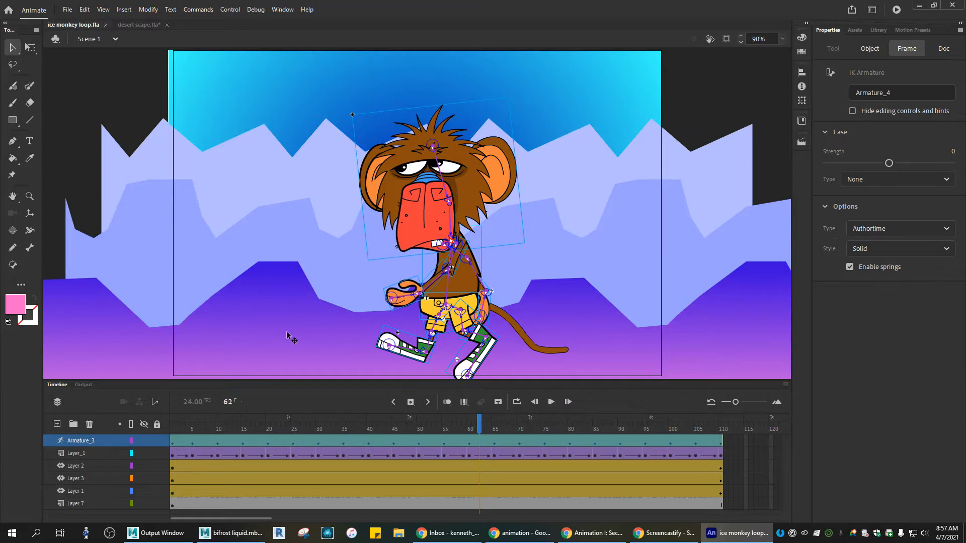
{"action": "right_click", "coordinate": [88, 442]}
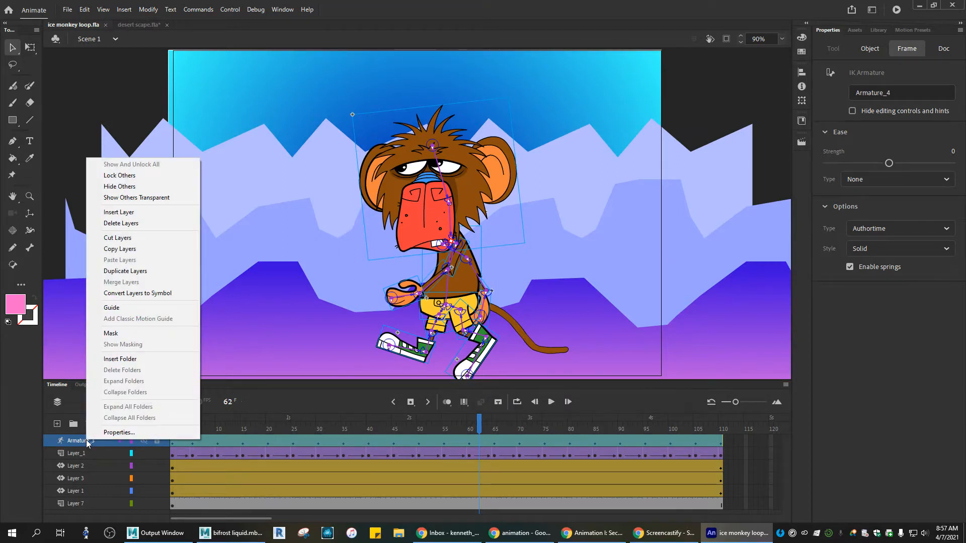
{"action": "left_click", "coordinate": [129, 249]}
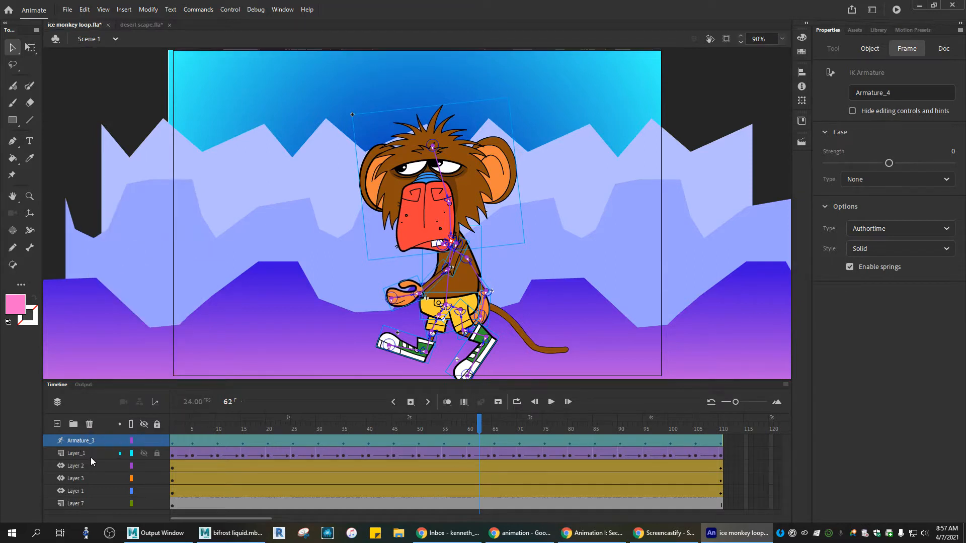
Copy the monkey's Armature_3 layer and the tail's Layer_1 together
{"action": "left_click", "coordinate": [532, 346]}
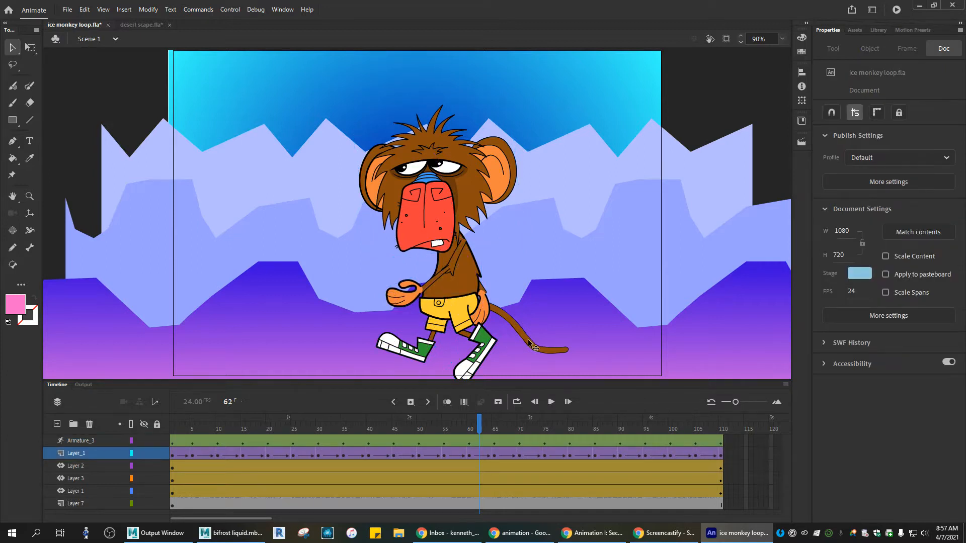
{"action": "left_click", "coordinate": [101, 442]}
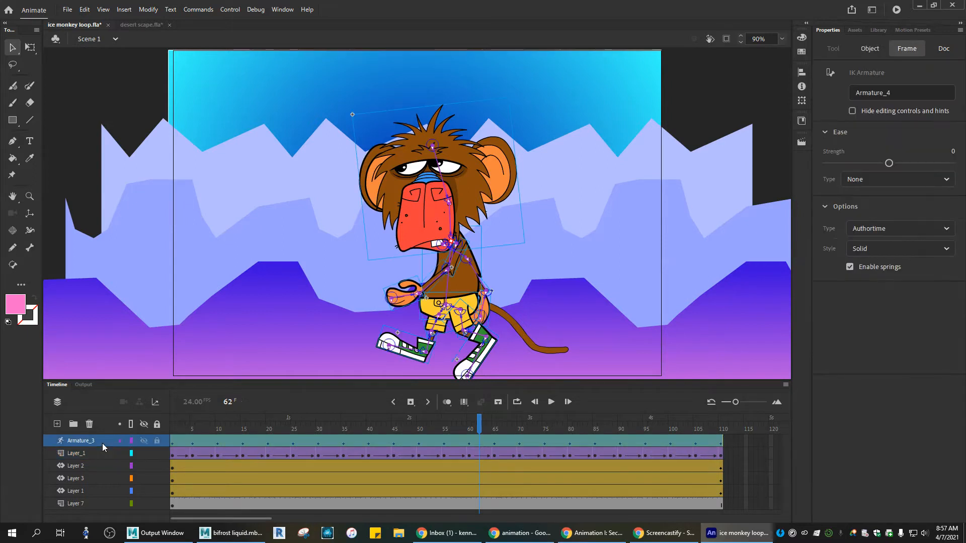
{"action": "left_click", "coordinate": [96, 453], "text": "shift"}
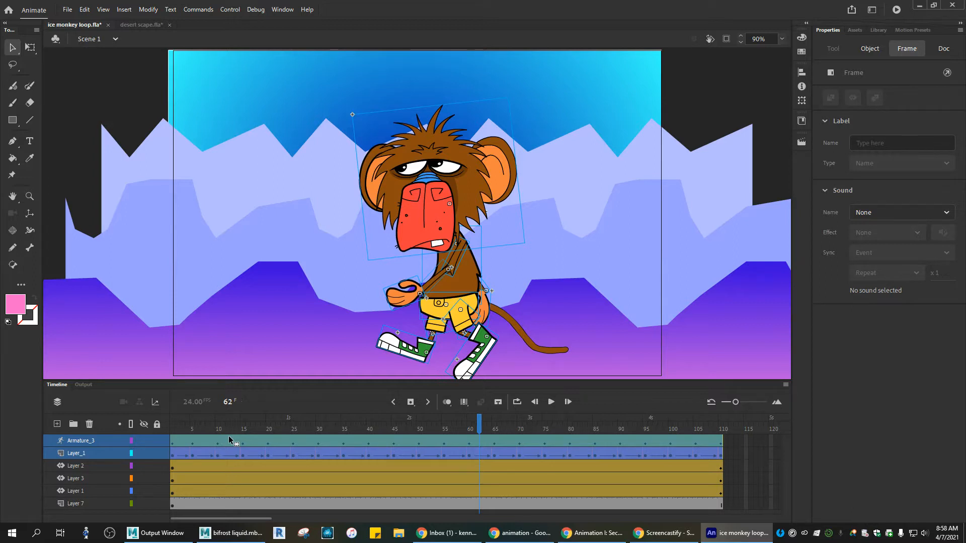
{"action": "right_click", "coordinate": [101, 442]}
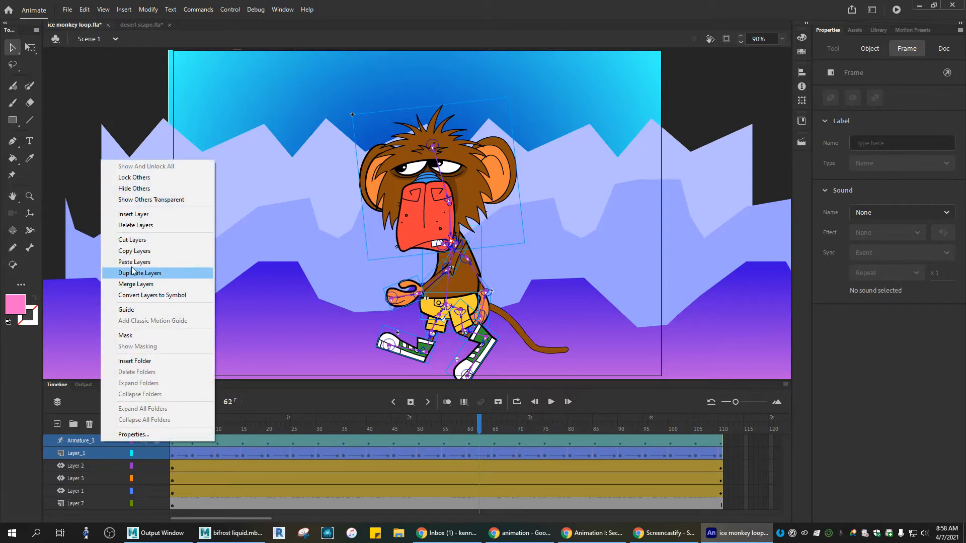
{"action": "left_click", "coordinate": [141, 251]}
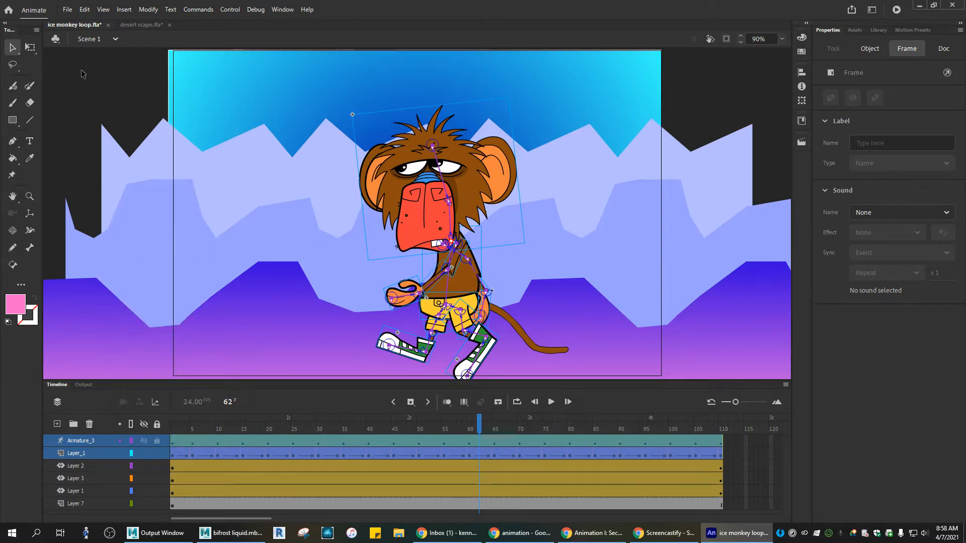
Paste the copied monkey layers into desert scape.fla above the objects layer in the middleground folder
{"action": "left_click", "coordinate": [141, 25]}
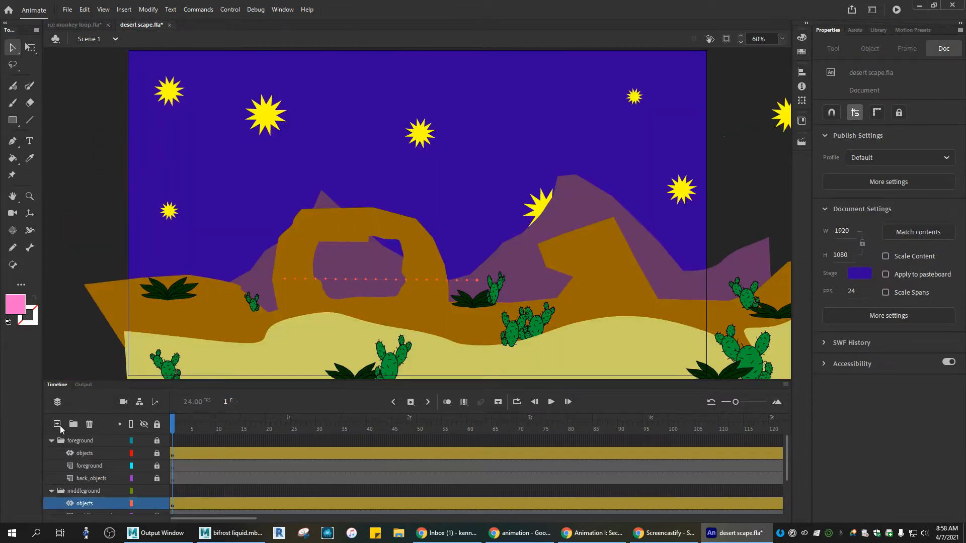
{"action": "scroll", "coordinate": [83, 498], "scroll_direction": "down", "scroll_amount": 2}
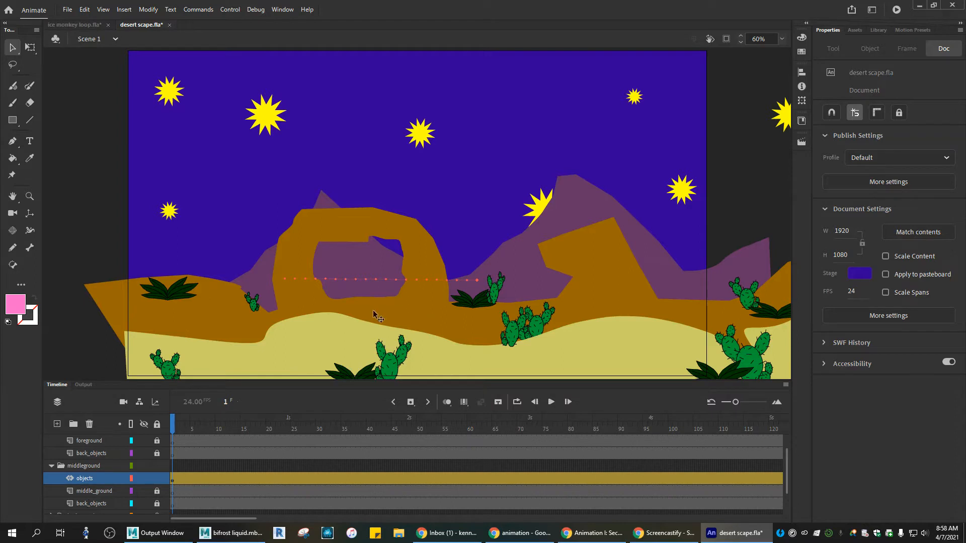
{"action": "right_click", "coordinate": [80, 480]}
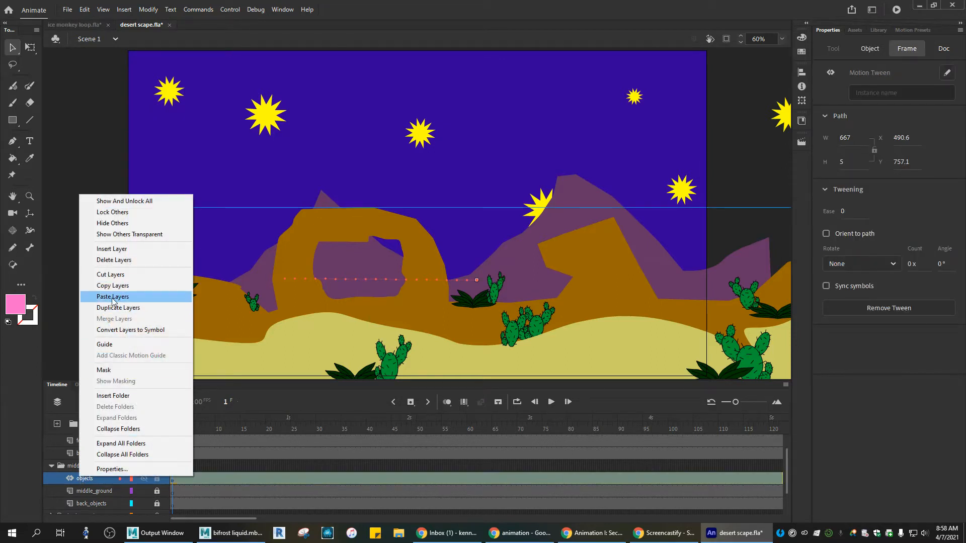
{"action": "left_click", "coordinate": [113, 297]}
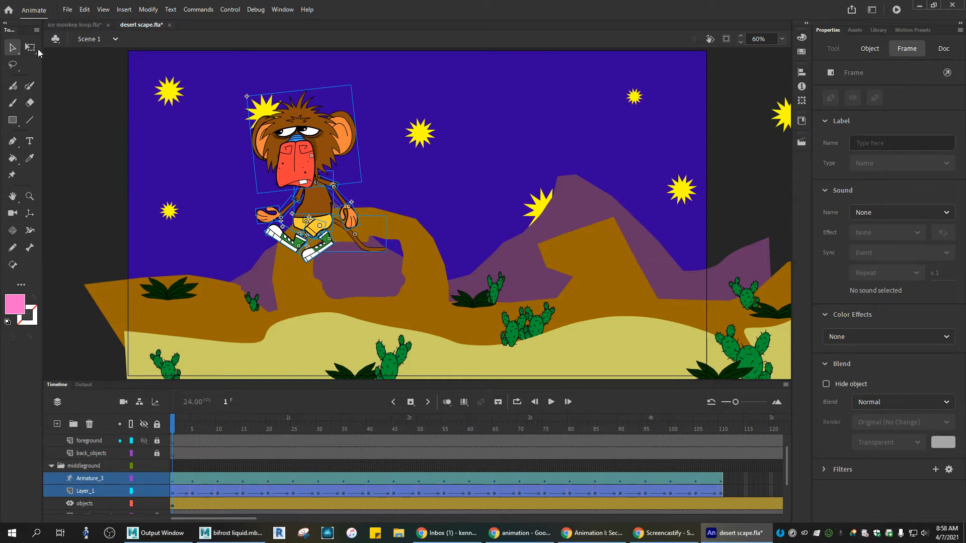
Flip the monkey on both pasted layers horizontally with Free Transform, using Edit Multiple Frames across frames 1 to 110
{"action": "left_click_drag", "start_coordinate": [174, 421], "coordinate": [55, 443]}
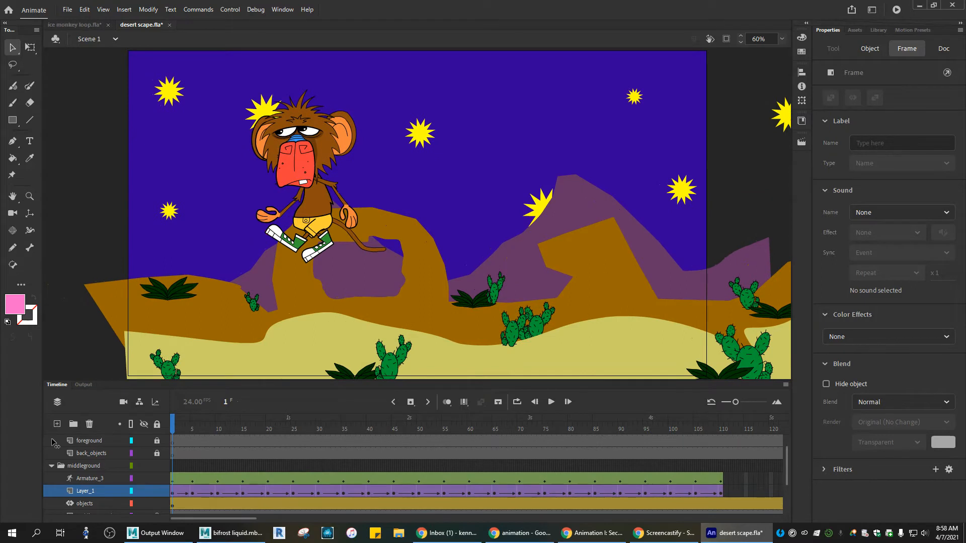
{"action": "left_click", "coordinate": [54, 443]}
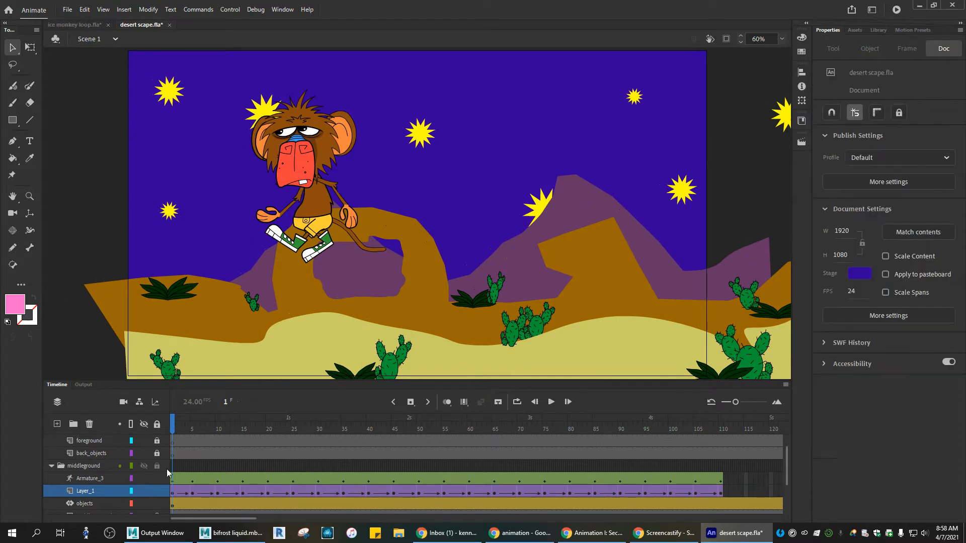
{"action": "left_click", "coordinate": [96, 478], "text": "shift"}
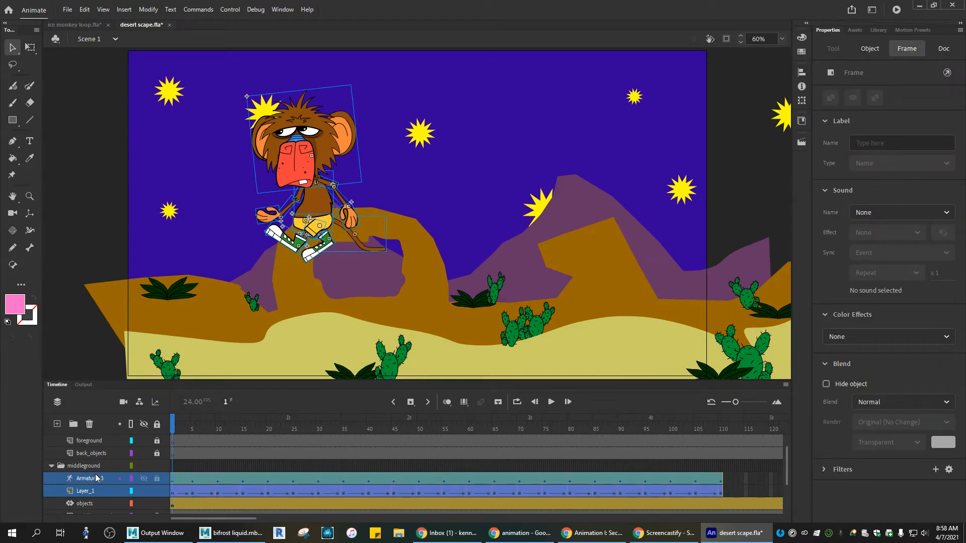
{"action": "key", "text": "q"}
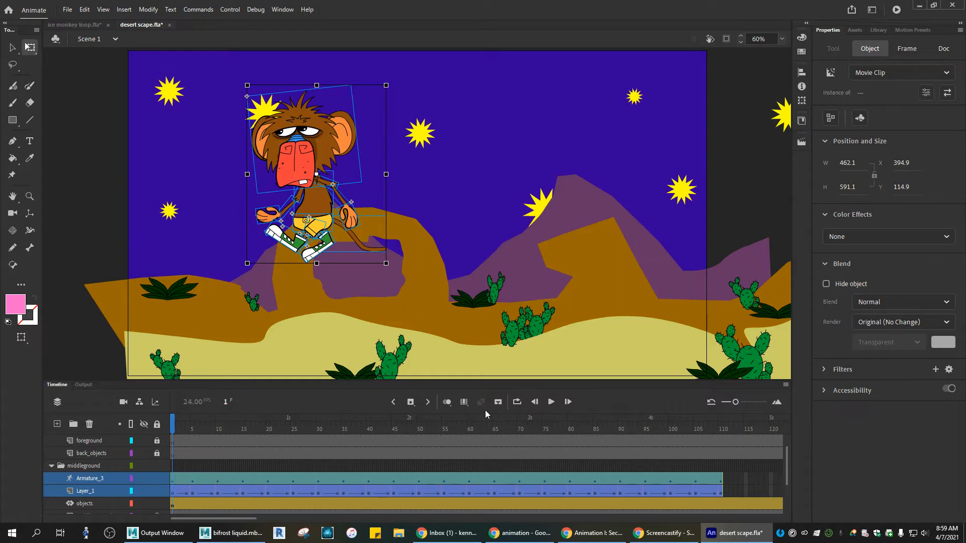
{"action": "left_click", "coordinate": [465, 402]}
{"action": "left_click_drag", "start_coordinate": [183, 429], "coordinate": [720, 451]}
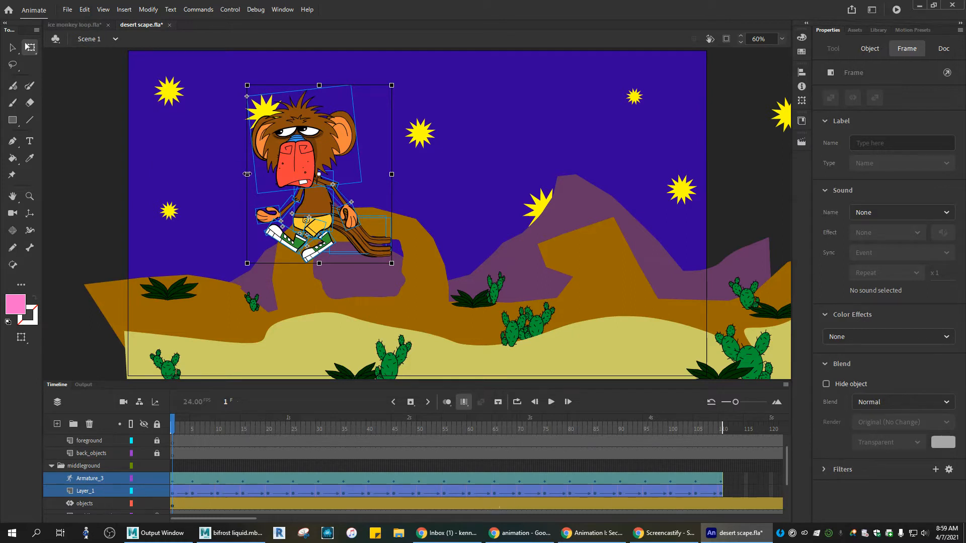
{"action": "left_click_drag", "start_coordinate": [247, 174], "coordinate": [381, 177]}
Mirror the tail on Layer_1 horizontally across all of its frames
{"action": "left_click", "coordinate": [96, 491]}
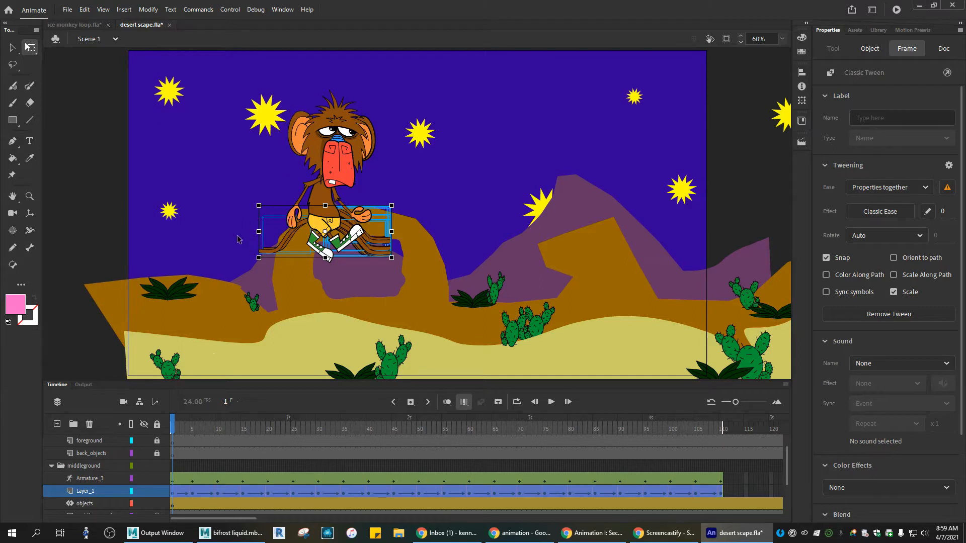
{"action": "left_click", "coordinate": [259, 231]}
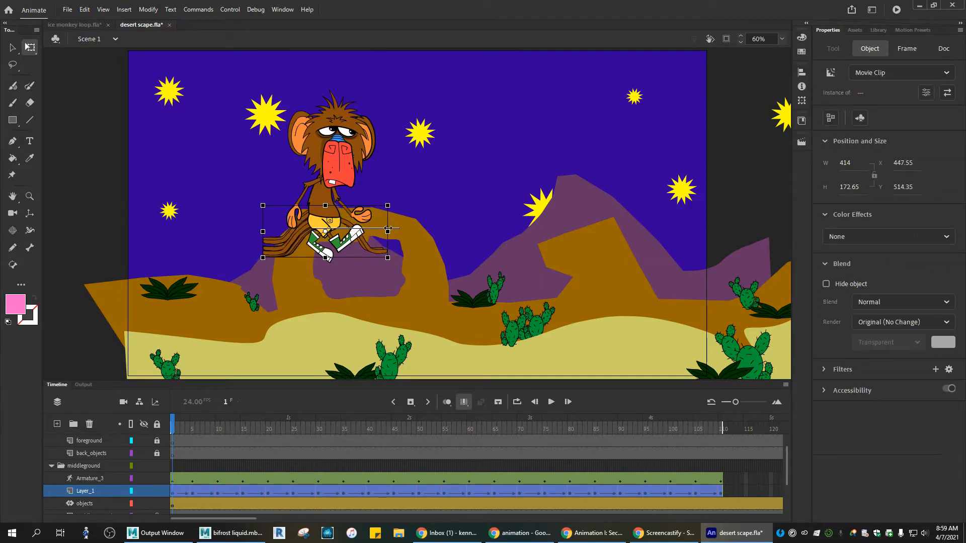
{"action": "left_click", "coordinate": [464, 243]}
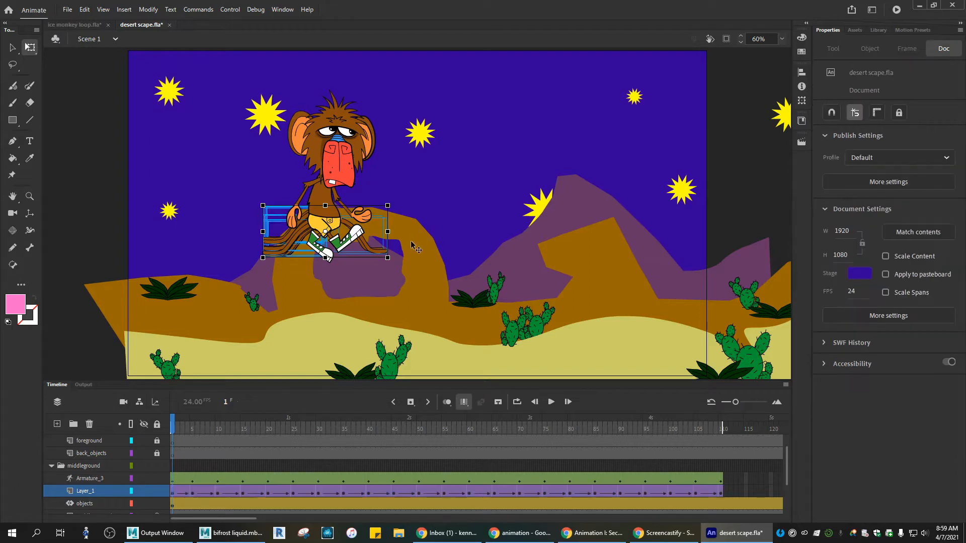
Try to flip a single stray tail in front of the monkey so that it points behind the body
{"action": "left_click", "coordinate": [364, 248]}
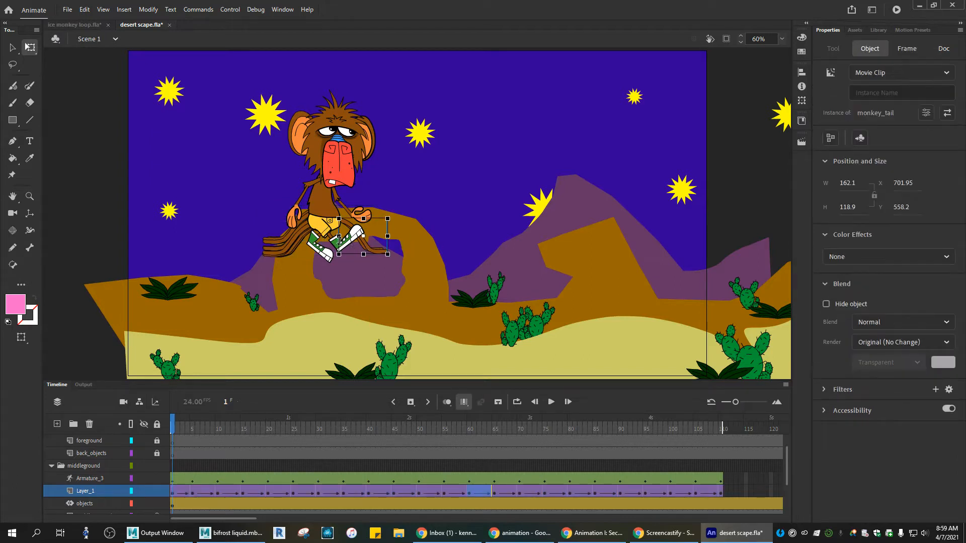
{"action": "left_click_drag", "start_coordinate": [388, 236], "coordinate": [334, 235]}
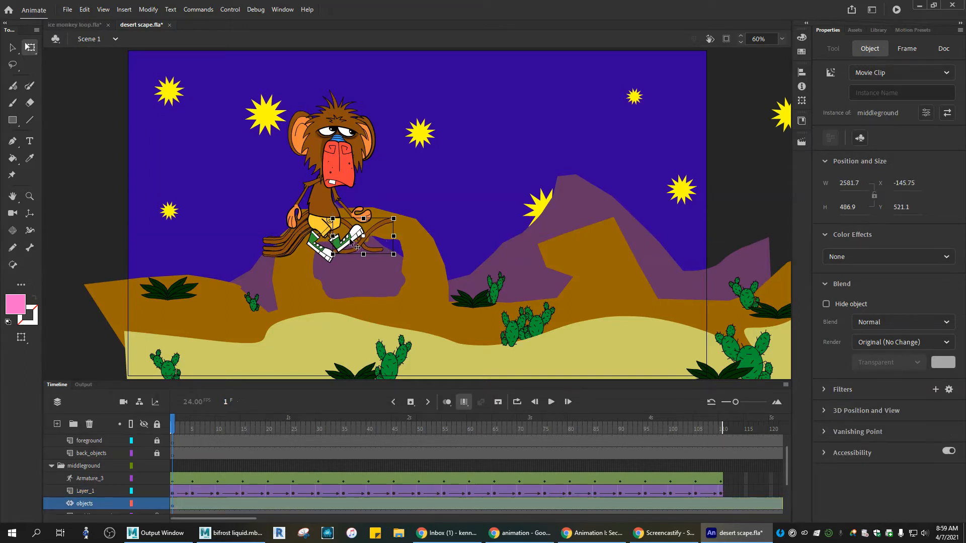
{"action": "left_click", "coordinate": [338, 245]}
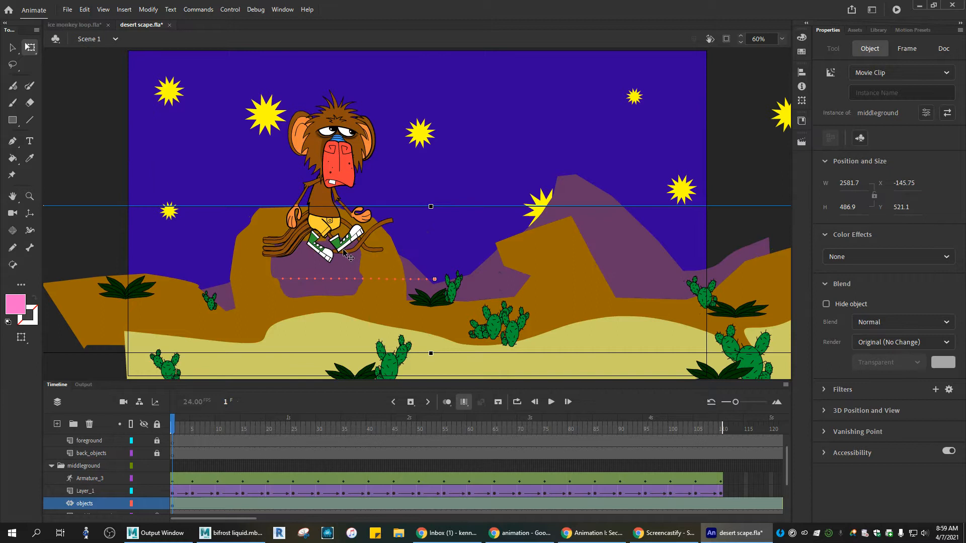
{"action": "left_click_drag", "start_coordinate": [338, 245], "coordinate": [390, 247]}
Lock all layers except the tail's Layer_1
{"action": "left_click", "coordinate": [157, 425]}
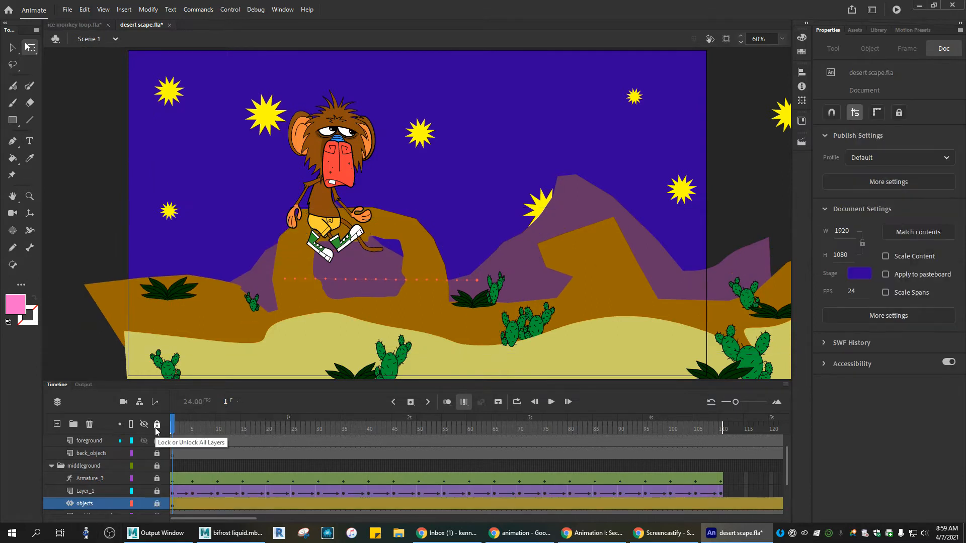
{"action": "left_click", "coordinate": [157, 425]}
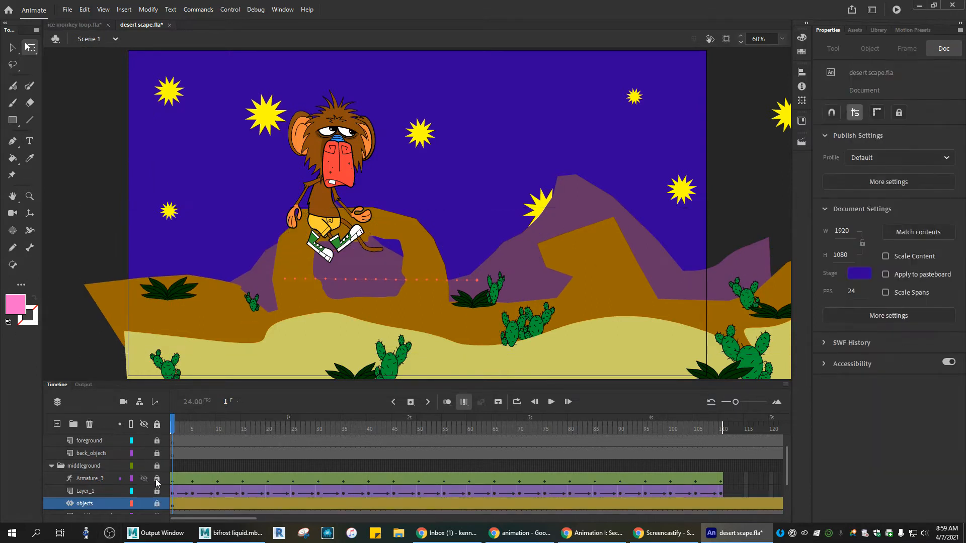
{"action": "left_click", "coordinate": [157, 493]}
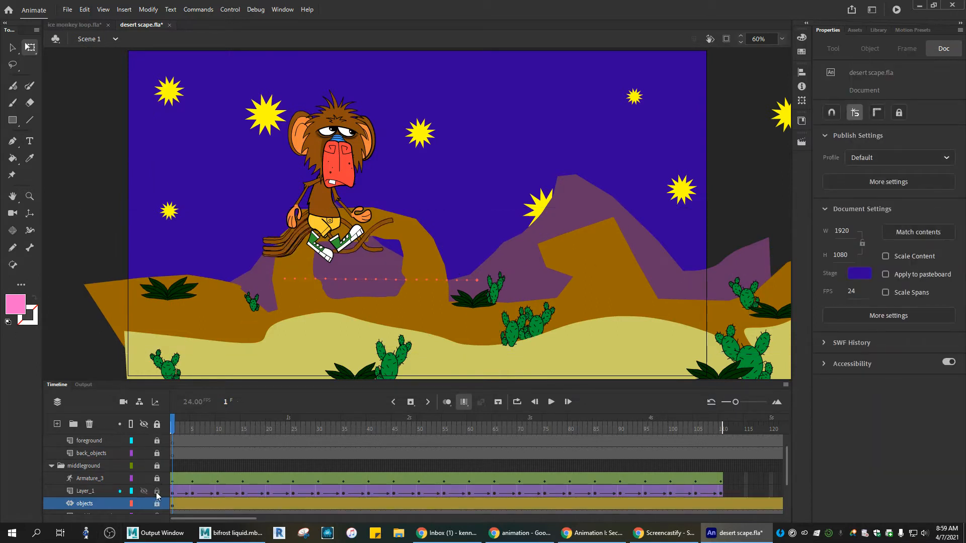
Flip the stray tail in front of the monkey on Layer_1 horizontally and line it up with the other tails
{"action": "left_click", "coordinate": [379, 236]}
{"action": "left_click_drag", "start_coordinate": [378, 236], "coordinate": [300, 235]}
{"action": "left_click", "coordinate": [370, 249]}
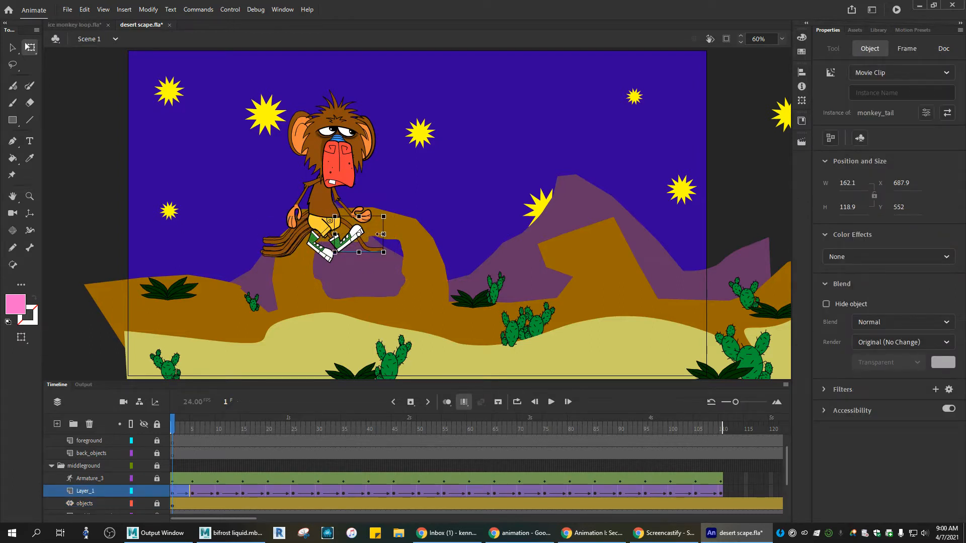
{"action": "left_click_drag", "start_coordinate": [382, 235], "coordinate": [327, 234]}
{"action": "left_click_drag", "start_coordinate": [333, 235], "coordinate": [316, 232]}
{"action": "left_click", "coordinate": [411, 285]}
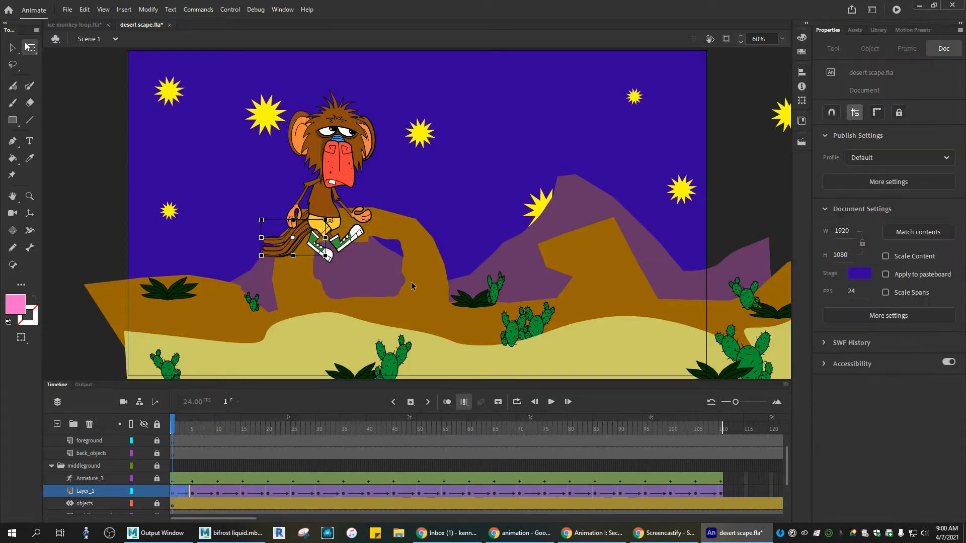
{"action": "left_click_drag", "start_coordinate": [173, 426], "coordinate": [133, 406]}
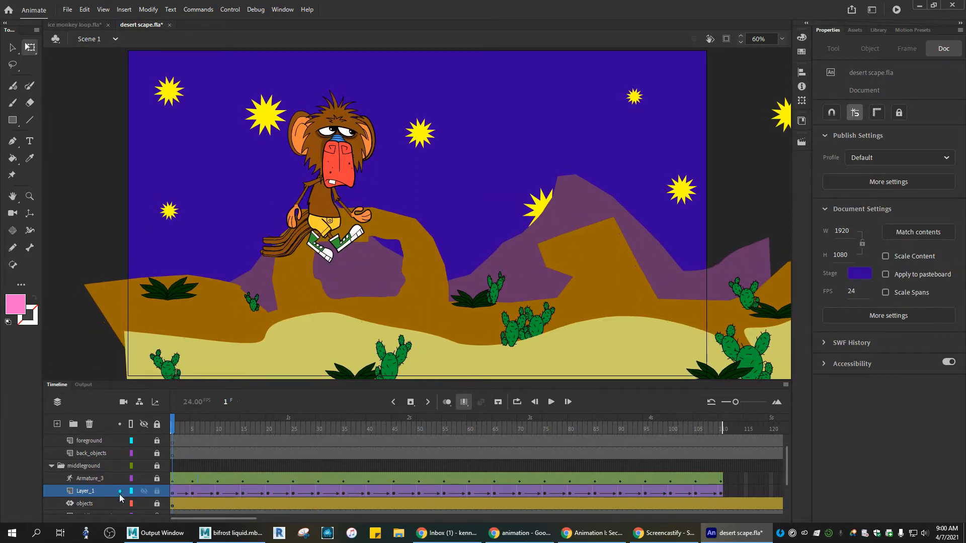
Delete the tail from all frames of Layer_1, turn off Edit Multiple Frames and return to frame 1
{"action": "left_click", "coordinate": [98, 495]}
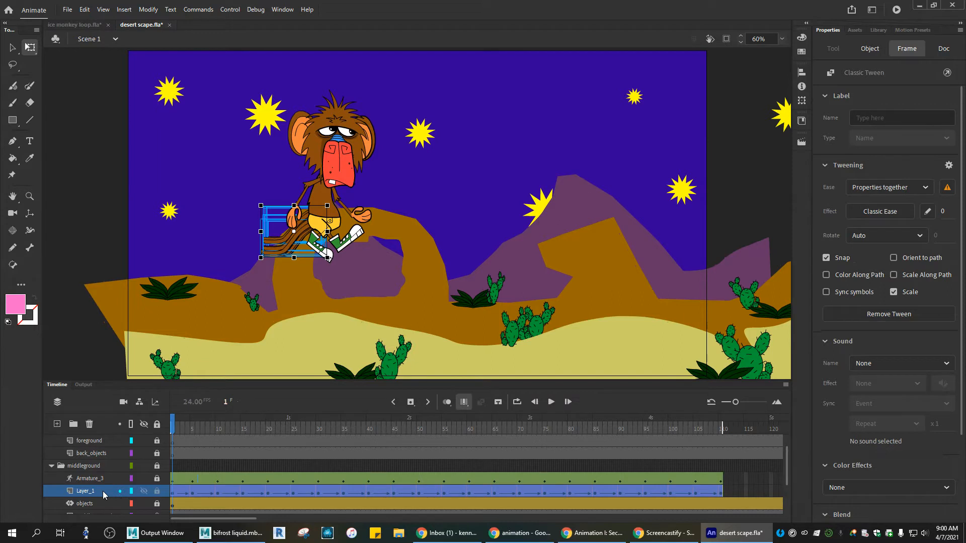
{"action": "key", "text": "Delete"}
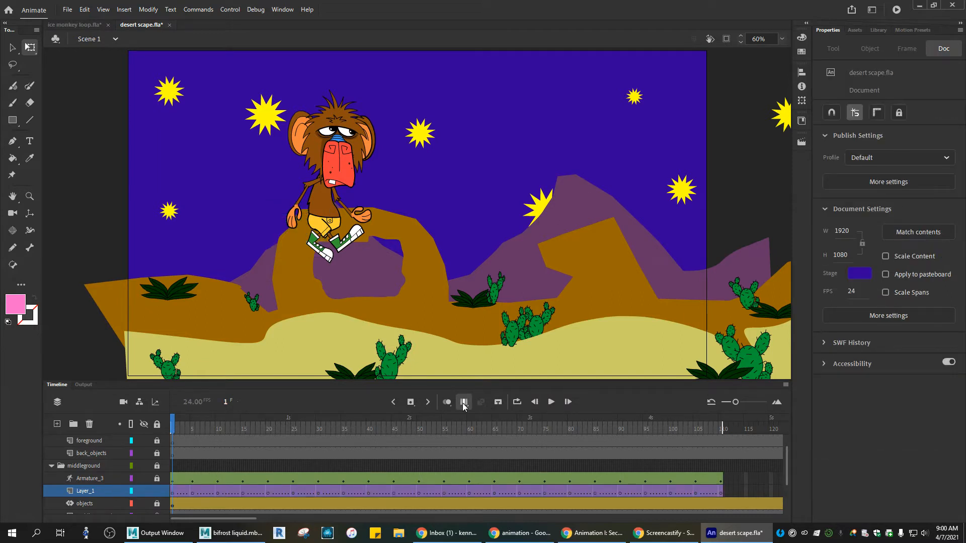
{"action": "left_click", "coordinate": [463, 402]}
{"action": "left_click_drag", "start_coordinate": [172, 425], "coordinate": [96, 413]}
Unlock Armature_3, lock Layer_1, and widen the whole monkey to about 382 px with Free Transform
{"action": "left_click", "coordinate": [101, 478]}
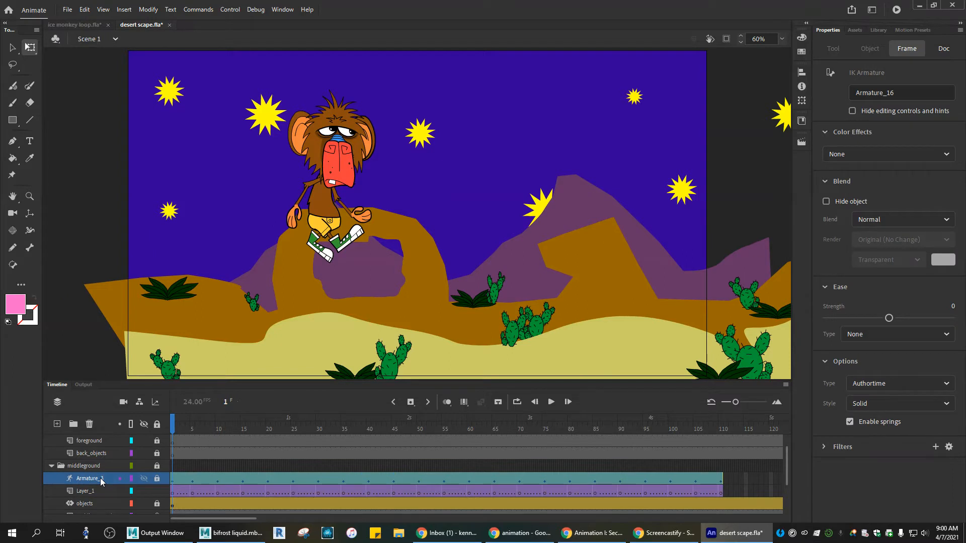
{"action": "left_click", "coordinate": [101, 479]}
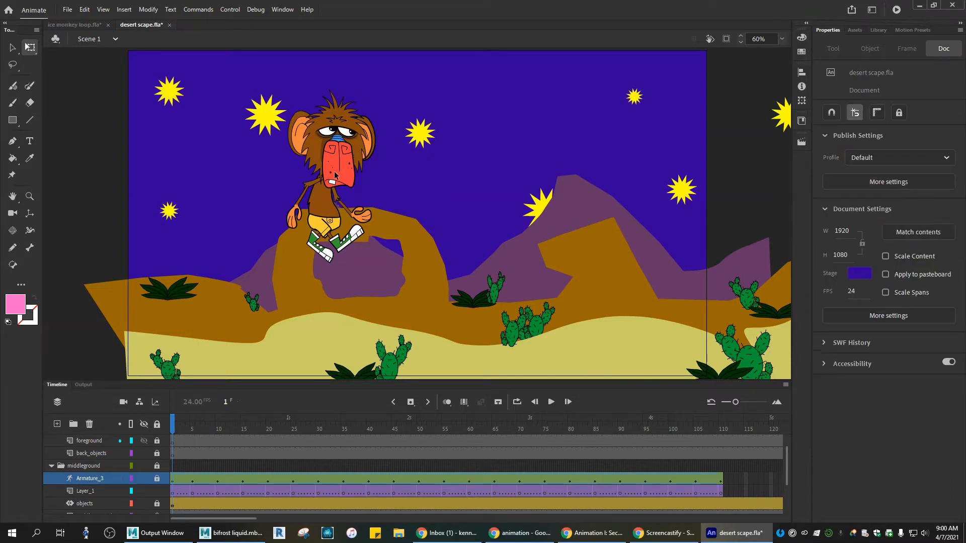
{"action": "left_click", "coordinate": [157, 491]}
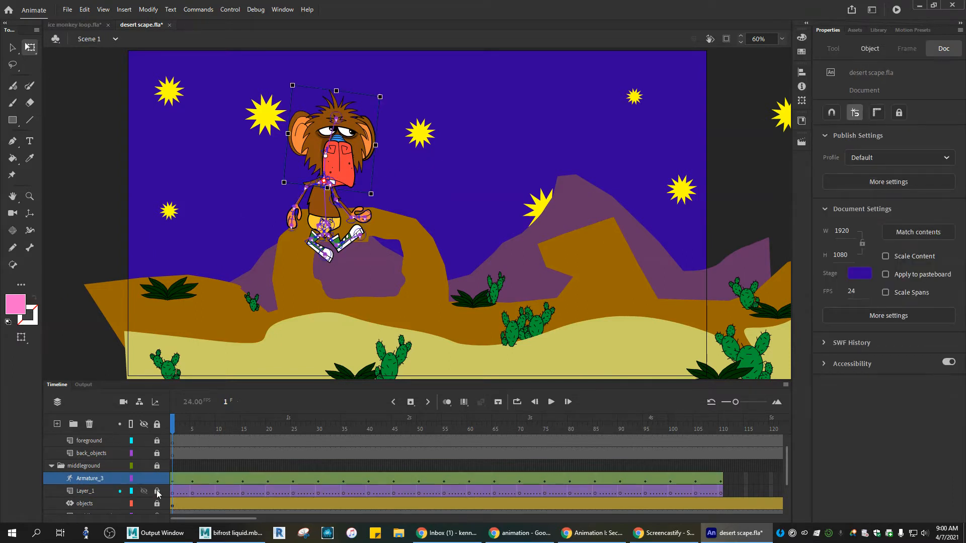
{"action": "left_click", "coordinate": [326, 187]}
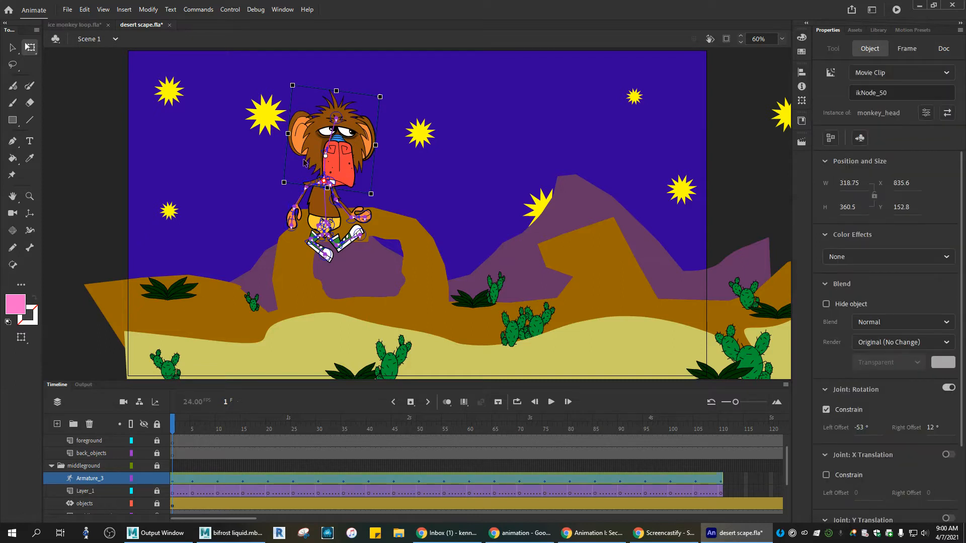
{"action": "left_click", "coordinate": [91, 480]}
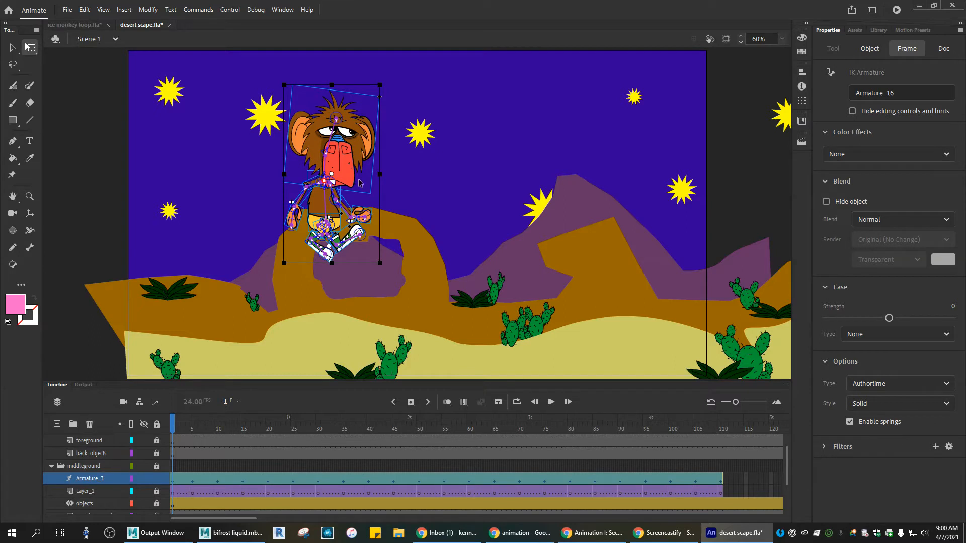
{"action": "left_click_drag", "start_coordinate": [381, 174], "coordinate": [392, 174]}
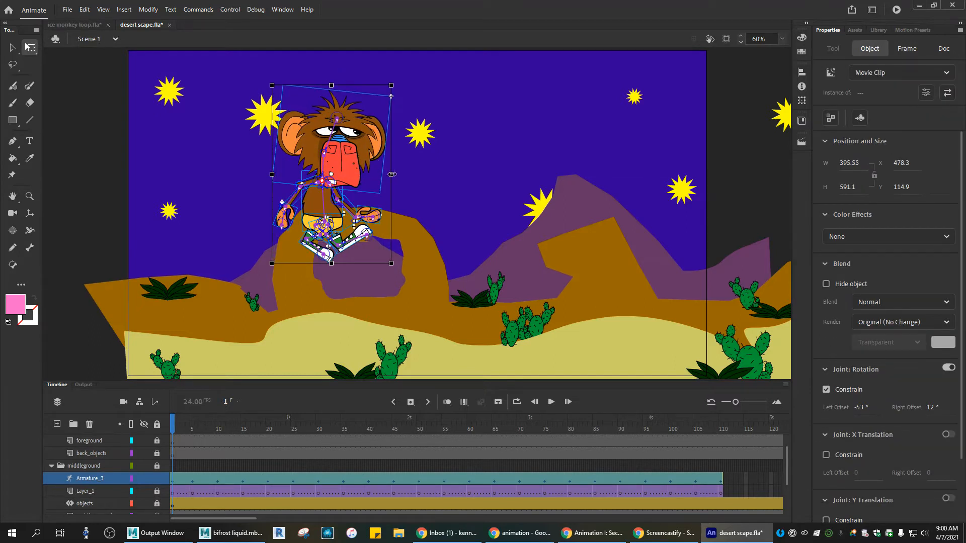
{"action": "left_click_drag", "start_coordinate": [392, 174], "coordinate": [389, 174]}
{"action": "left_click", "coordinate": [13, 48]}
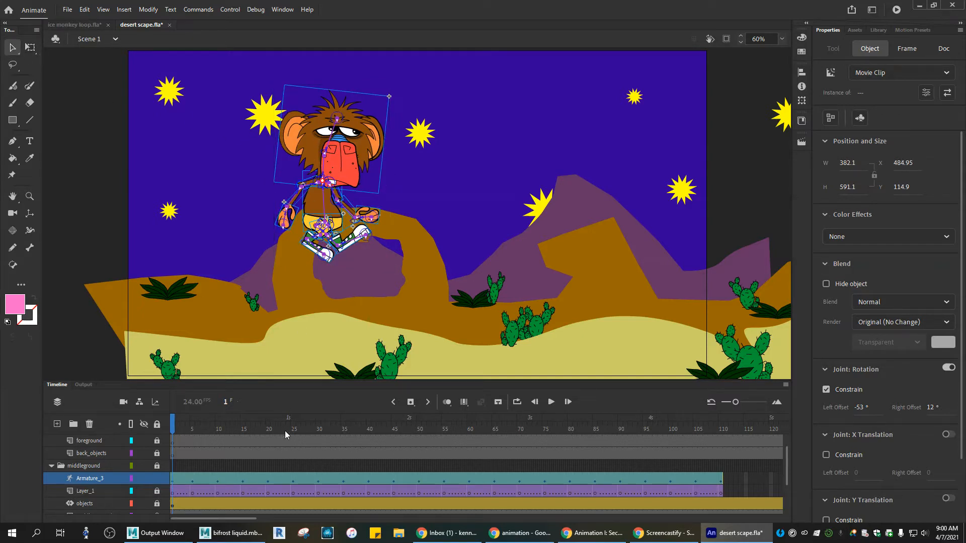
Using Edit Multiple Frames, scale the monkey to about 252 by 390 px and move it to about X 690, Y 590
{"action": "left_click", "coordinate": [463, 403]}
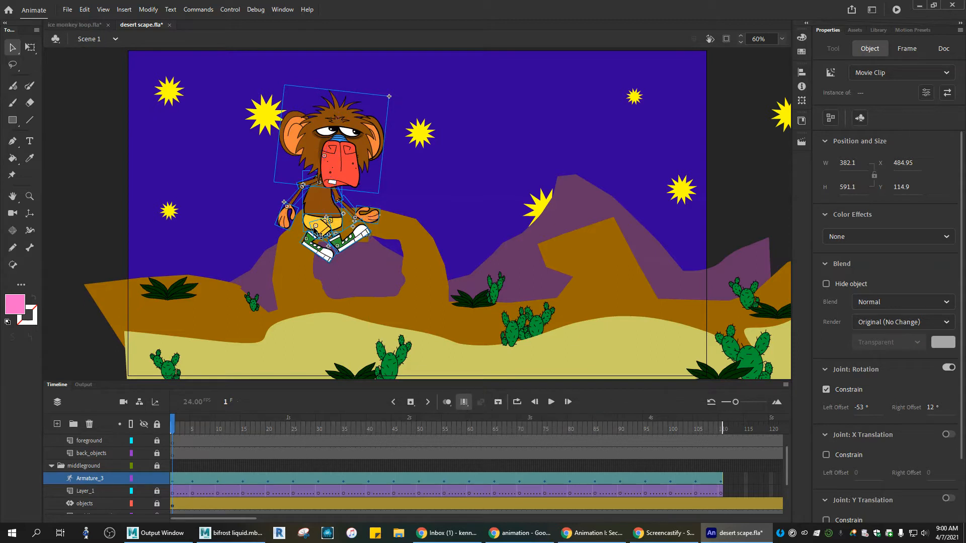
{"action": "key", "text": "q"}
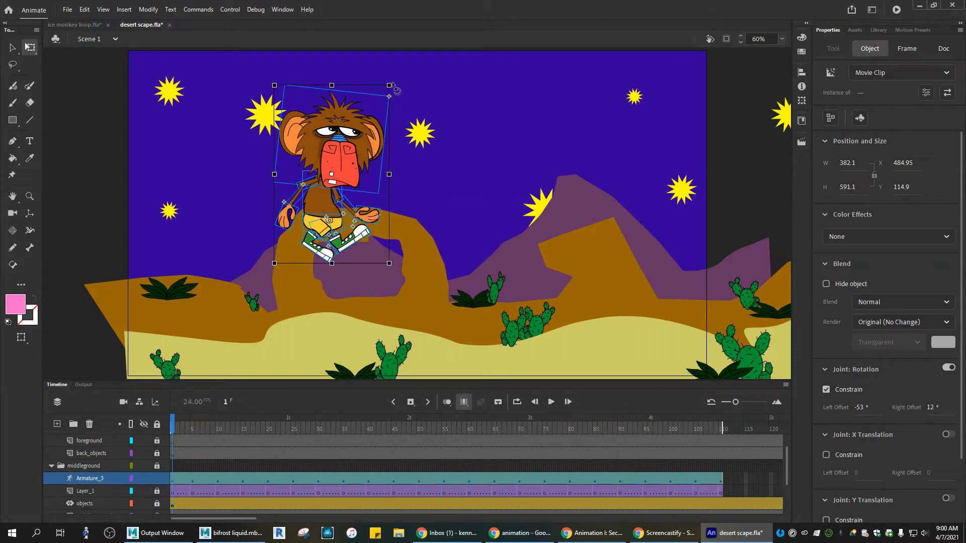
{"action": "left_click_drag", "start_coordinate": [389, 86], "coordinate": [369, 114]}
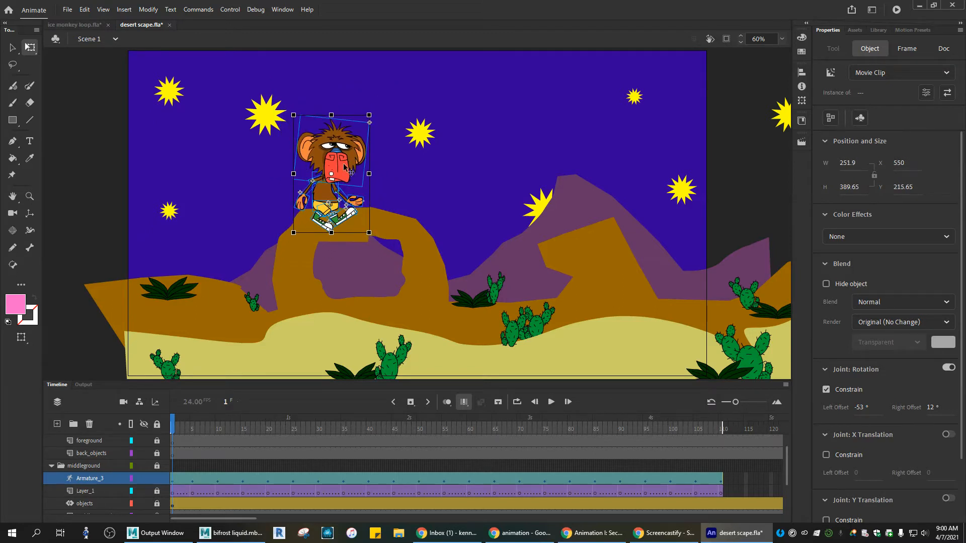
{"action": "left_click_drag", "start_coordinate": [342, 157], "coordinate": [384, 270]}
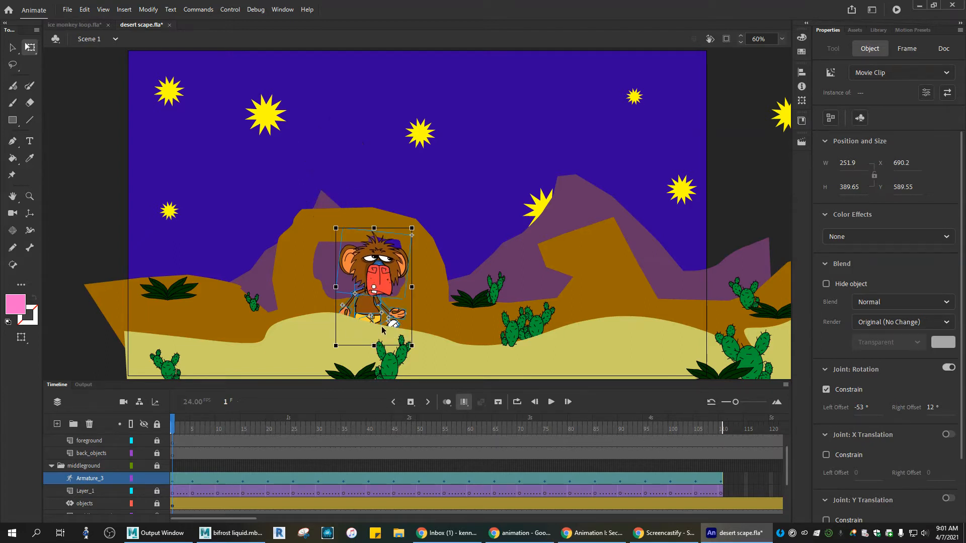
{"action": "left_click", "coordinate": [463, 401]}
Play the scene to check the monkey's walk against the scrolling desert, and return to frame 1
{"action": "mouse_move", "coordinate": [173, 426]}
{"action": "left_mouse_down"}
{"action": "mouse_move", "coordinate": [669, 432]}
{"action": "mouse_move", "coordinate": [164, 427]}
{"action": "mouse_move", "coordinate": [189, 428]}
{"action": "left_mouse_up"}
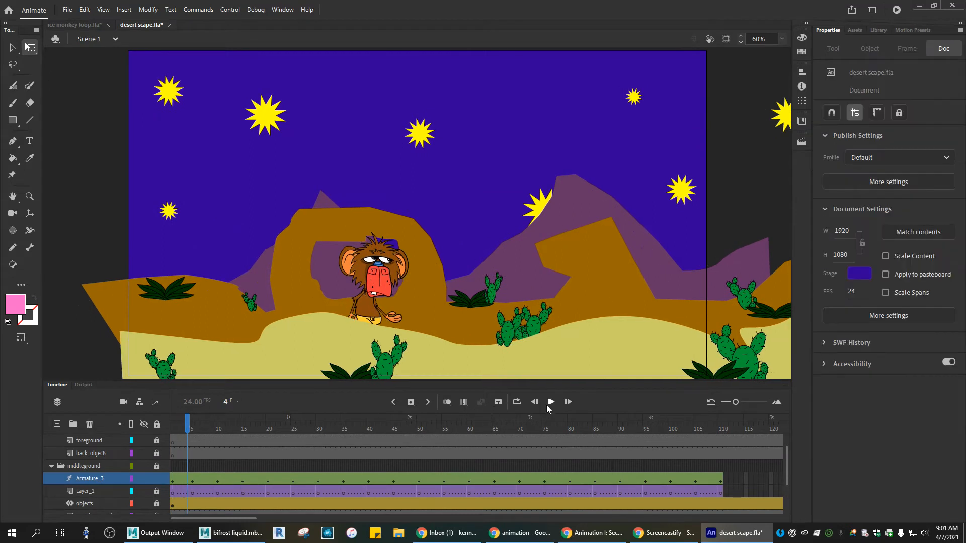
{"action": "left_click", "coordinate": [550, 404]}
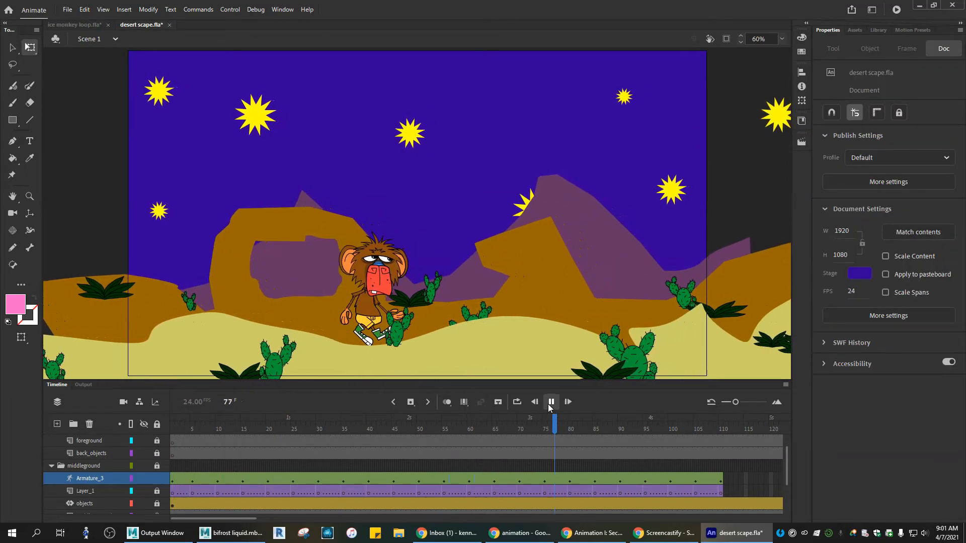
{"action": "left_click", "coordinate": [552, 402]}
{"action": "left_click_drag", "start_coordinate": [562, 429], "coordinate": [157, 417]}
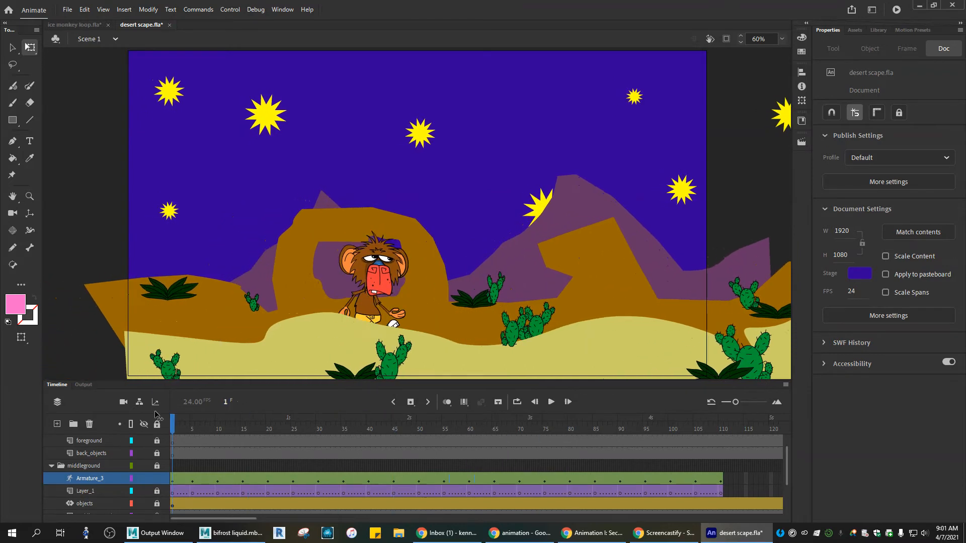
Delete the emptied Layer_1 from the middleground folder
{"action": "left_click", "coordinate": [102, 491]}
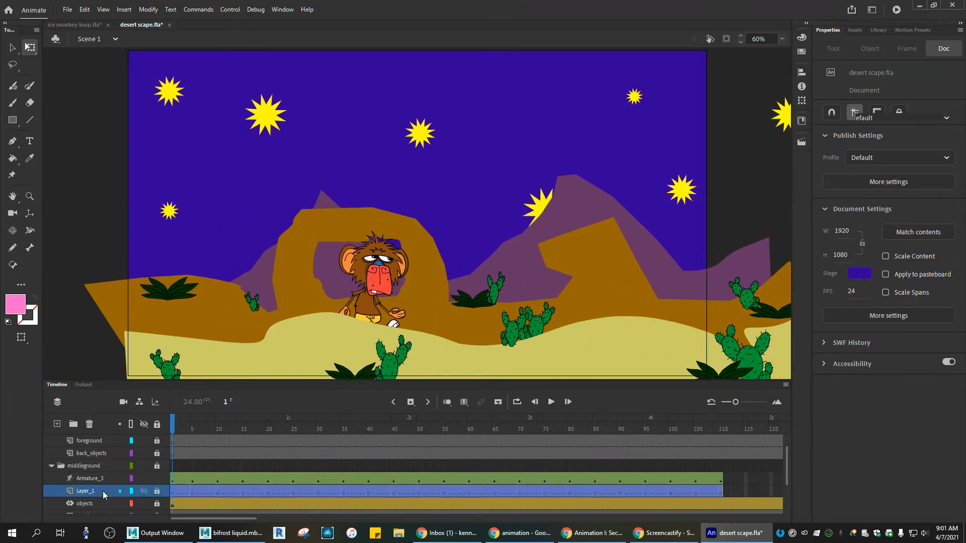
{"action": "right_click", "coordinate": [103, 491]}
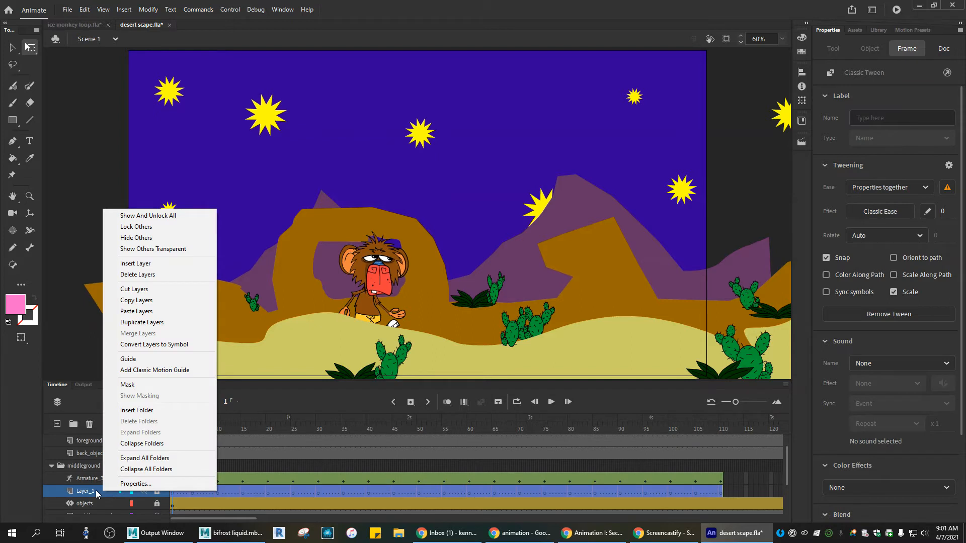
{"action": "left_click", "coordinate": [88, 427]}
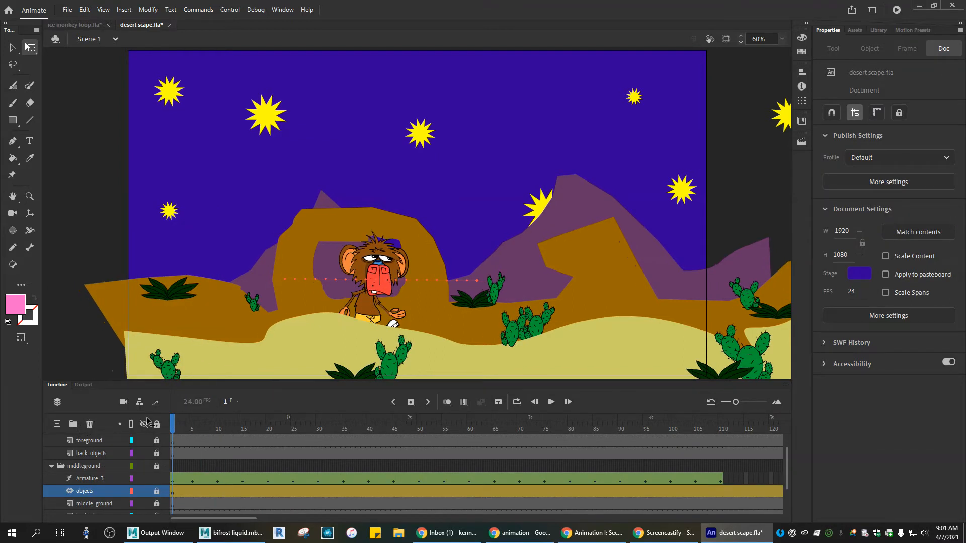
{"action": "left_click_drag", "start_coordinate": [173, 423], "coordinate": [146, 426]}
Unlock the objects layer and lengthen its motion path by moving the path's left end farther left, checking the movement up to frame 107
{"action": "left_click", "coordinate": [161, 491]}
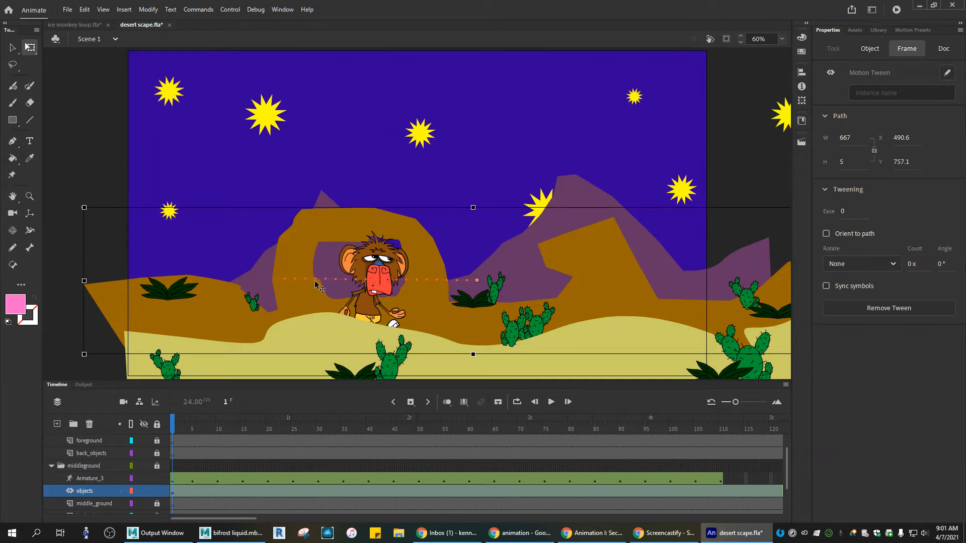
{"action": "left_click", "coordinate": [17, 48]}
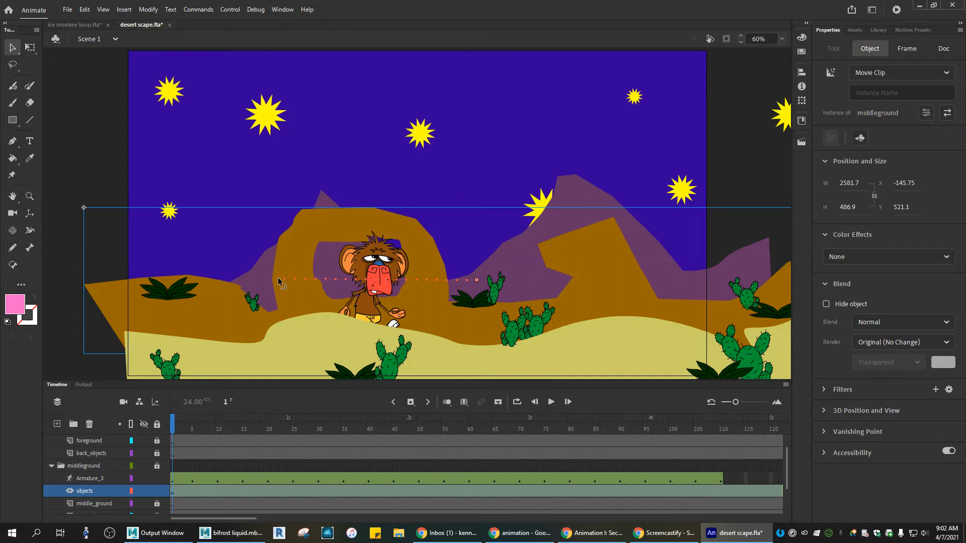
{"action": "left_click_drag", "start_coordinate": [308, 280], "coordinate": [321, 281]}
{"action": "left_click_drag", "start_coordinate": [276, 276], "coordinate": [274, 278]}
{"action": "mouse_move", "coordinate": [175, 427]}
{"action": "left_mouse_down"}
{"action": "mouse_move", "coordinate": [693, 454]}
{"action": "mouse_move", "coordinate": [173, 433]}
{"action": "left_mouse_up"}
{"action": "left_click", "coordinate": [304, 306]}
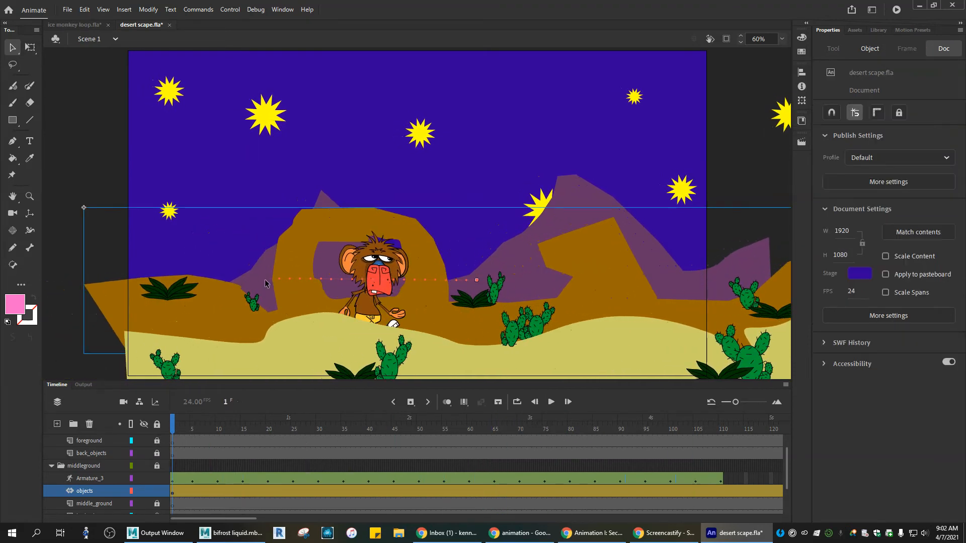
{"action": "left_click_drag", "start_coordinate": [271, 282], "coordinate": [246, 281]}
{"action": "left_click_drag", "start_coordinate": [174, 429], "coordinate": [706, 457]}
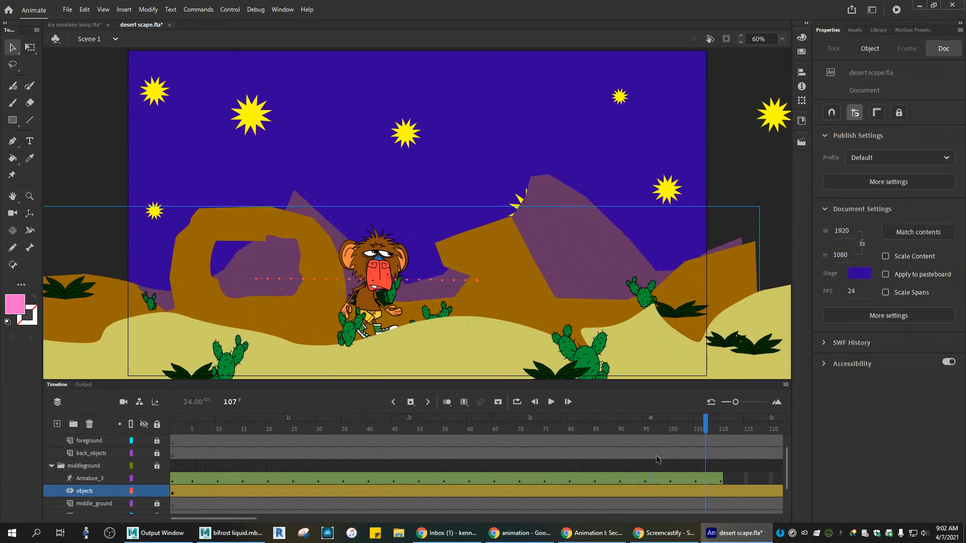
Copy all of Armature_3's walk frames and paste them onto the same layer at frame 111
{"action": "left_click_drag", "start_coordinate": [237, 518], "coordinate": [297, 518]}
{"action": "left_click", "coordinate": [238, 479]}
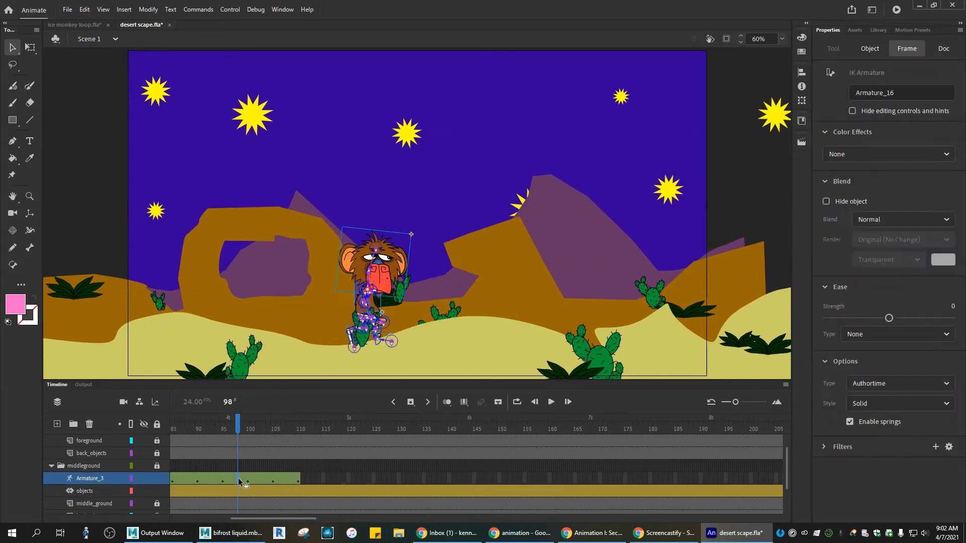
{"action": "left_click", "coordinate": [106, 479]}
{"action": "right_click", "coordinate": [257, 479]}
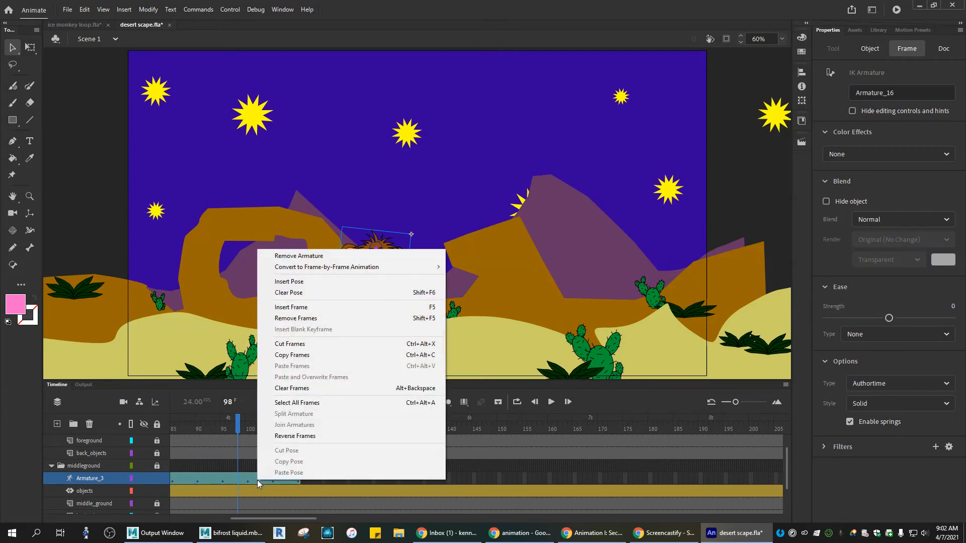
{"action": "left_click", "coordinate": [288, 355]}
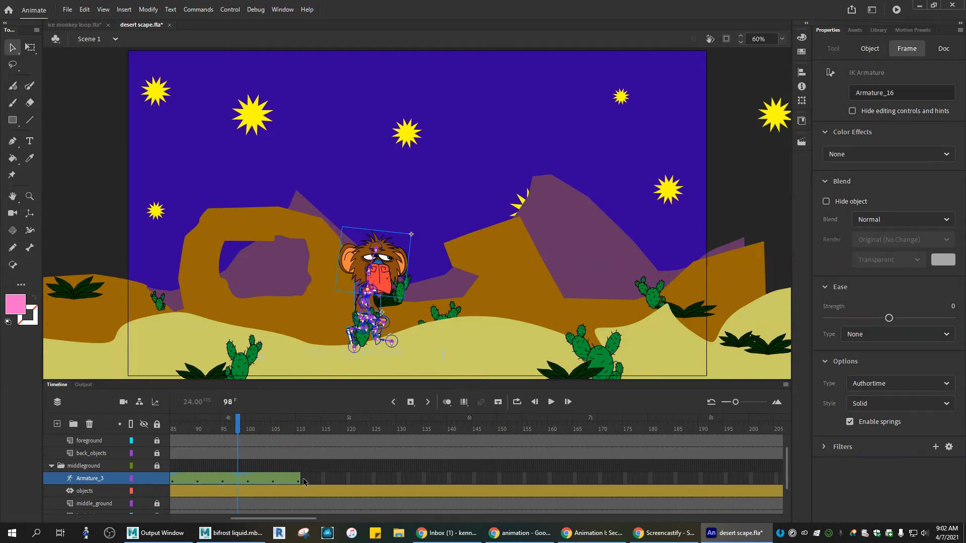
{"action": "left_click", "coordinate": [303, 481]}
{"action": "right_click", "coordinate": [304, 480]}
{"action": "left_click", "coordinate": [328, 377]}
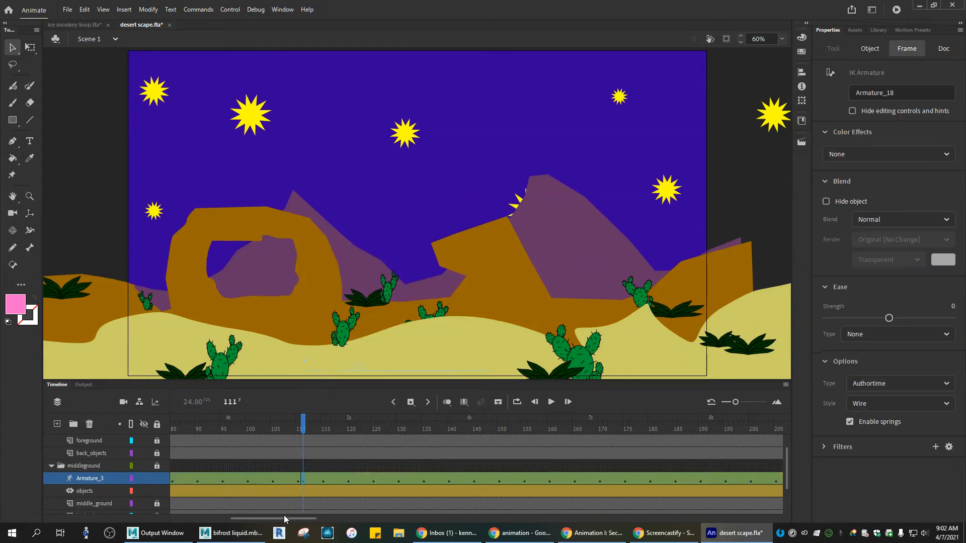
Paste the copied walk frames again on Armature_3 at frame 221
{"action": "left_click_drag", "start_coordinate": [284, 512], "coordinate": [342, 512]}
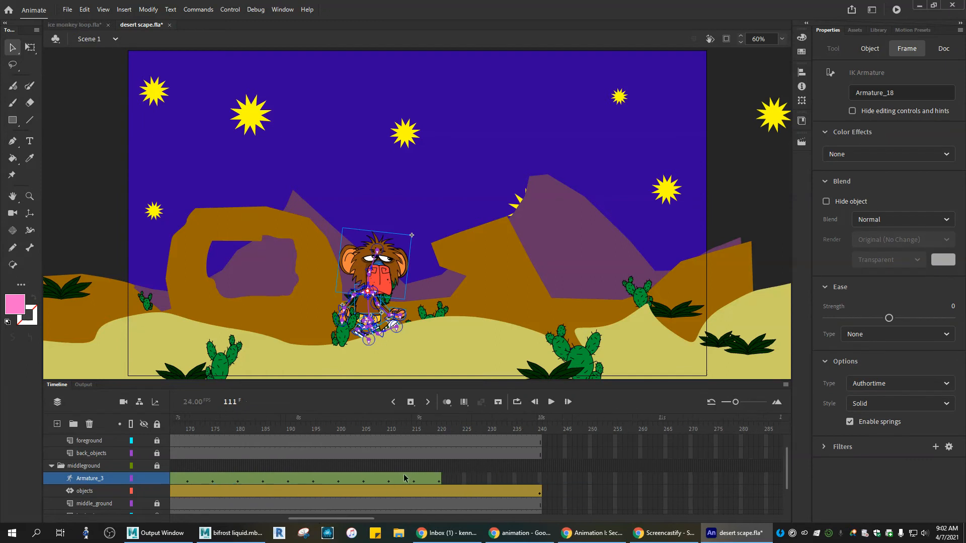
{"action": "right_click", "coordinate": [444, 481]}
{"action": "left_click", "coordinate": [479, 369]}
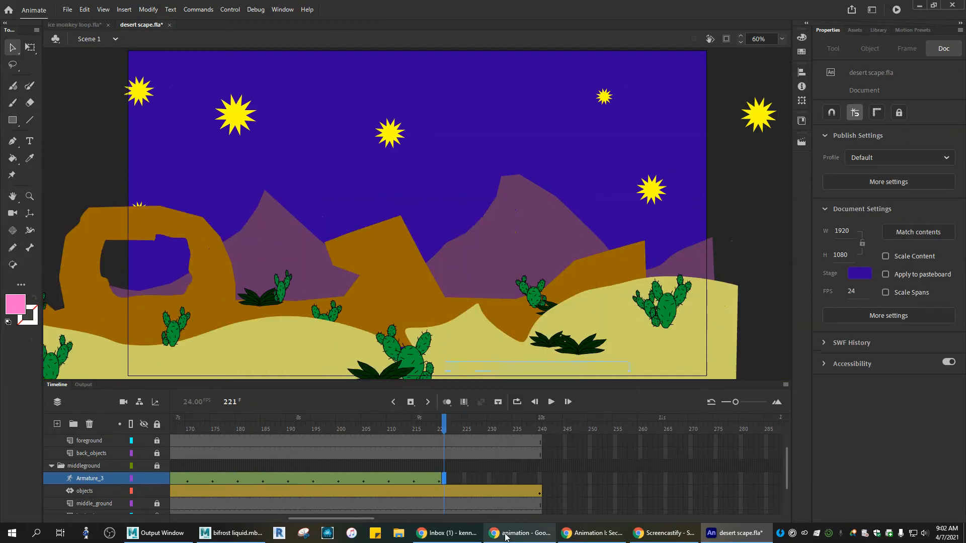
{"action": "left_click", "coordinate": [636, 442]}
Try to remove Armature_3's surplus frames from frame 241 to the end of the span at frame 330
{"action": "left_click", "coordinate": [543, 481]}
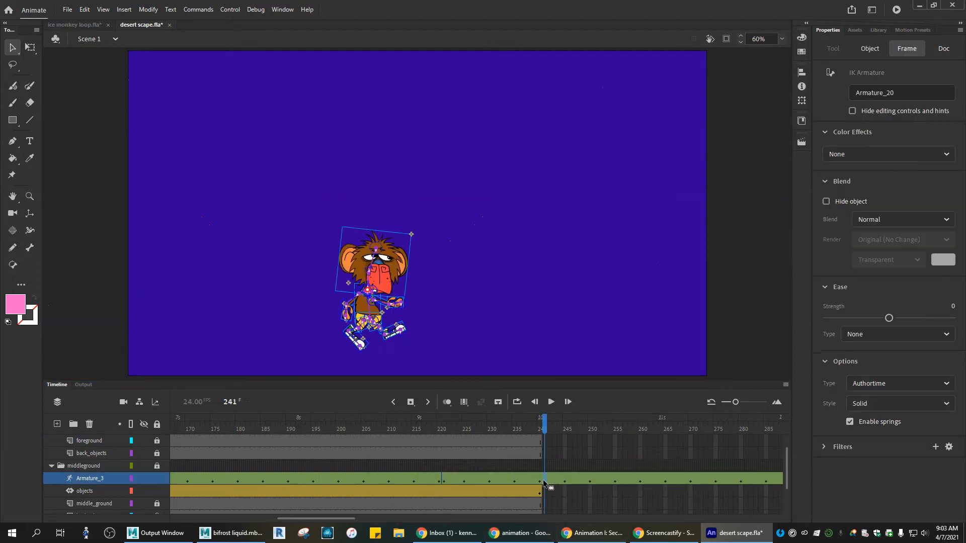
{"action": "left_click_drag", "start_coordinate": [354, 518], "coordinate": [397, 518]}
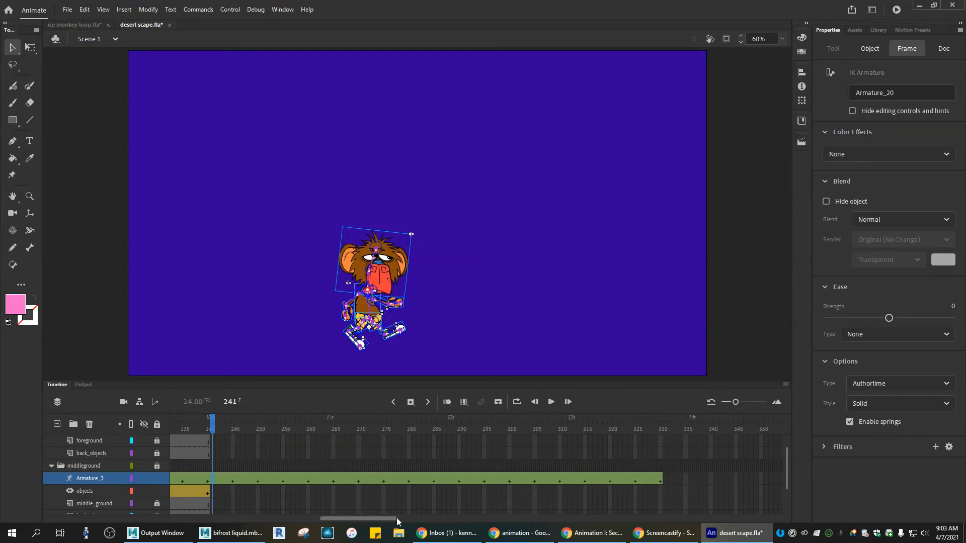
{"action": "left_click", "coordinate": [661, 481]}
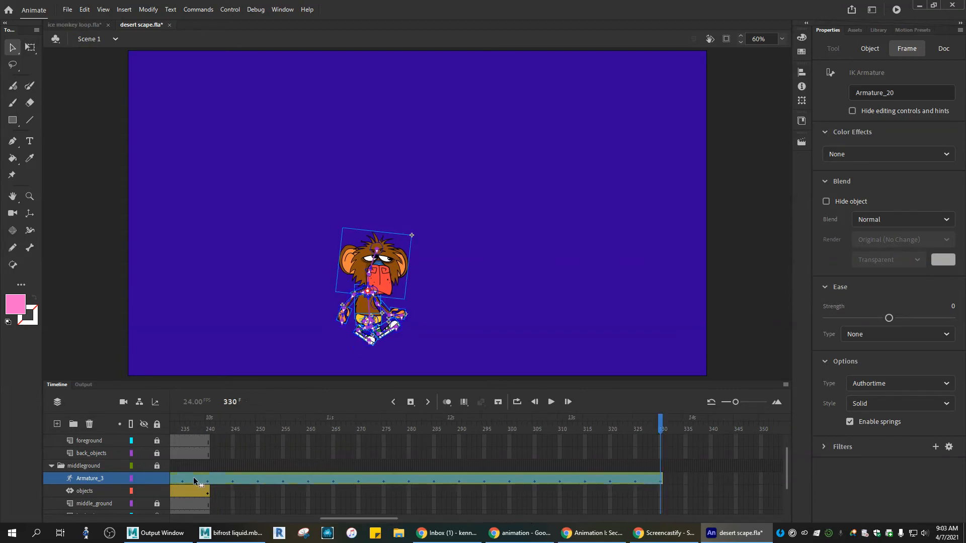
{"action": "left_click", "coordinate": [211, 480]}
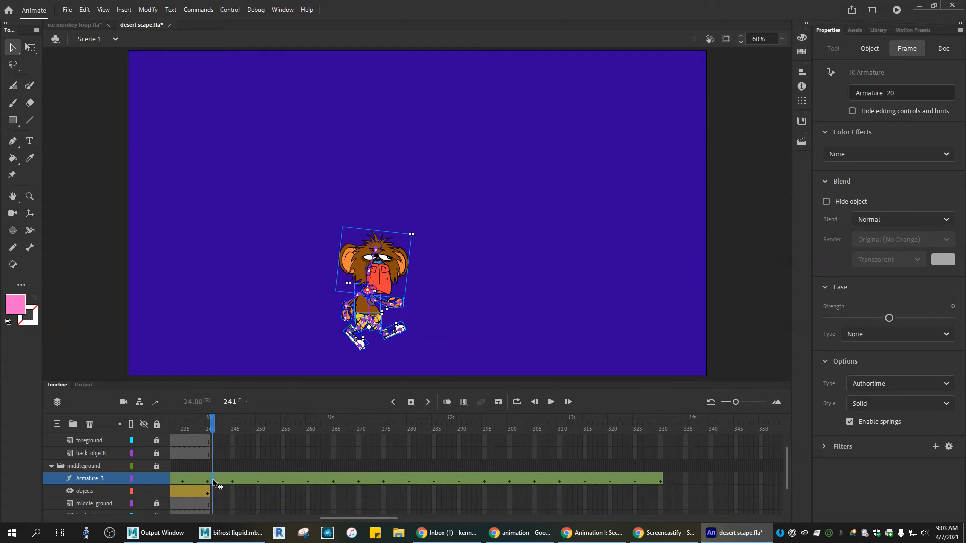
{"action": "left_click", "coordinate": [217, 479]}
{"action": "left_click", "coordinate": [211, 479]}
{"action": "left_click", "coordinate": [660, 481]}
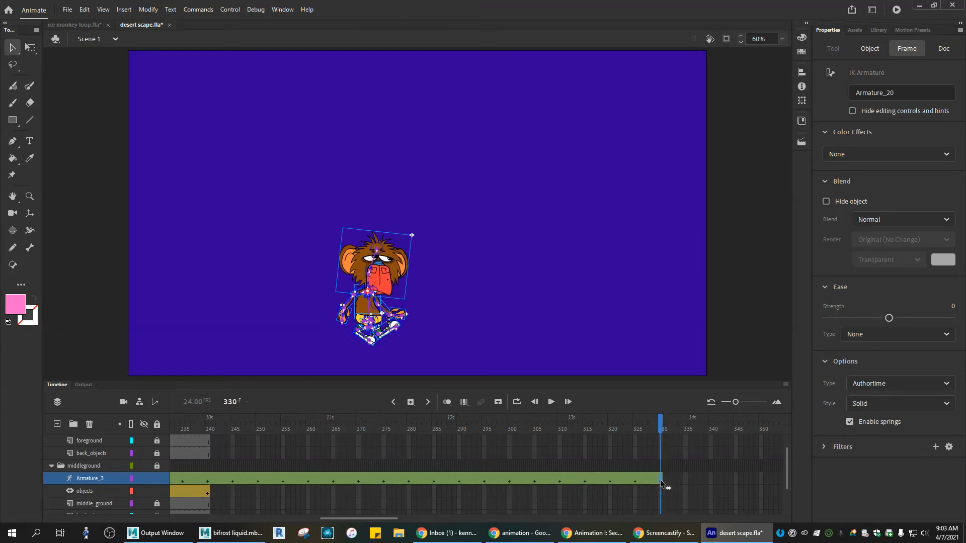
{"action": "left_click", "coordinate": [213, 482]}
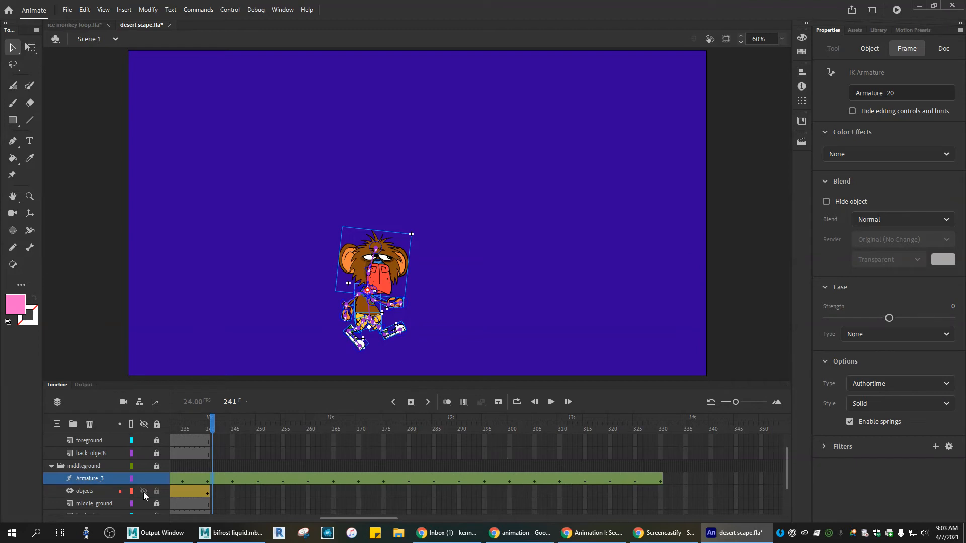
{"action": "right_click", "coordinate": [212, 481]}
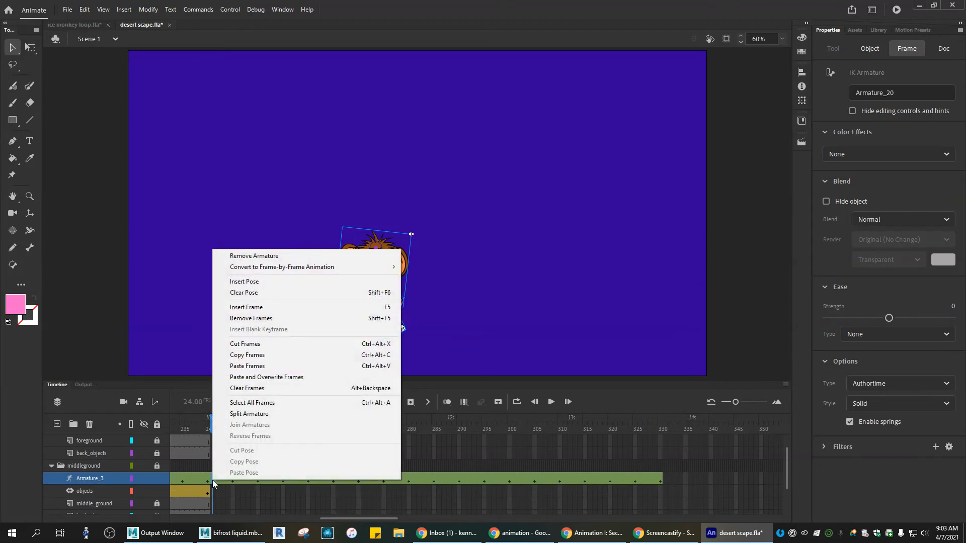
{"action": "left_click", "coordinate": [275, 318]}
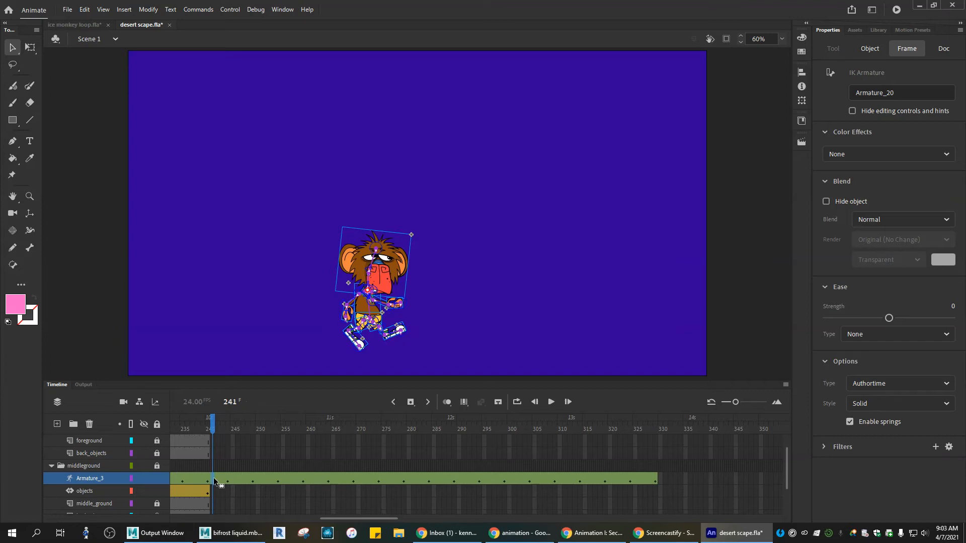
Try Edit Multiple Frames on Armature_3's extra frames, turn it off again, and move the playhead to frame 240
{"action": "left_click", "coordinate": [464, 402]}
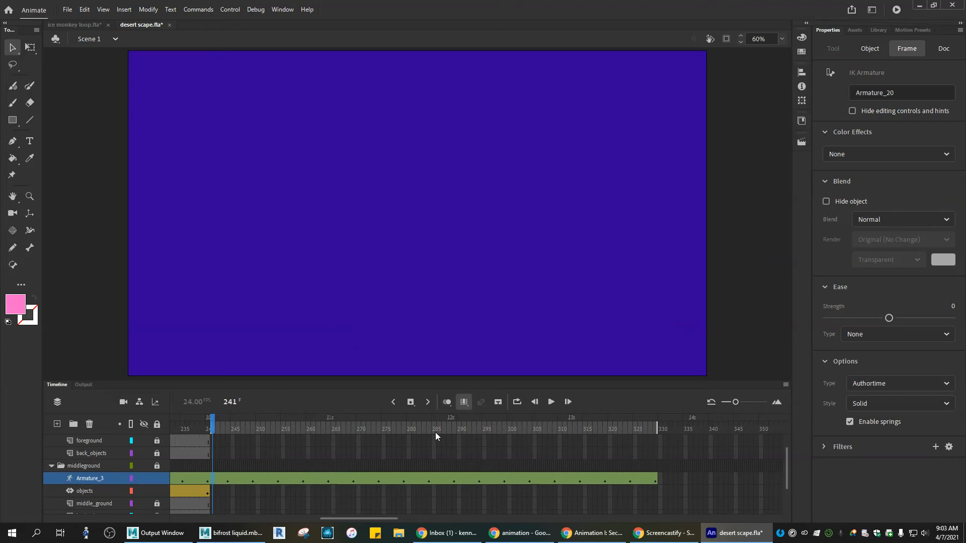
{"action": "left_click", "coordinate": [319, 481]}
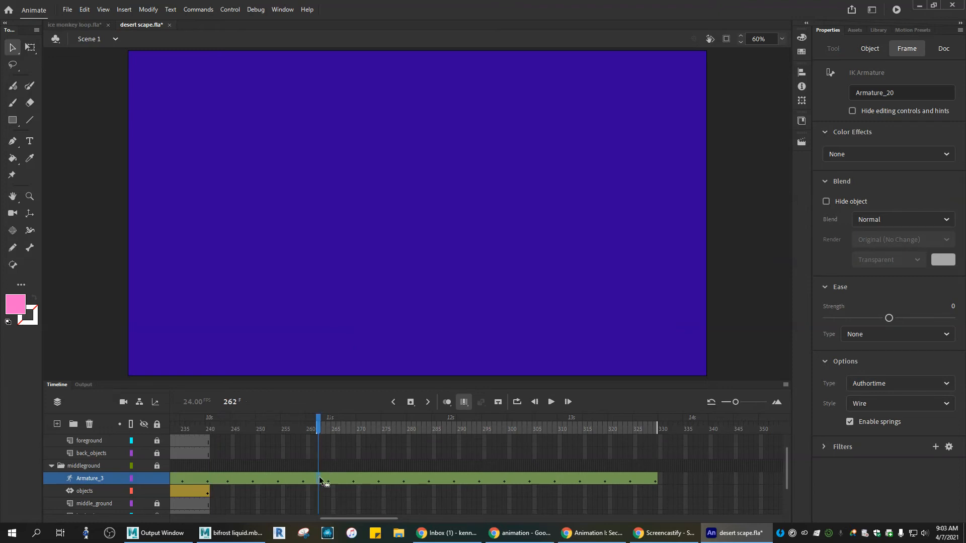
{"action": "left_click", "coordinate": [212, 481]}
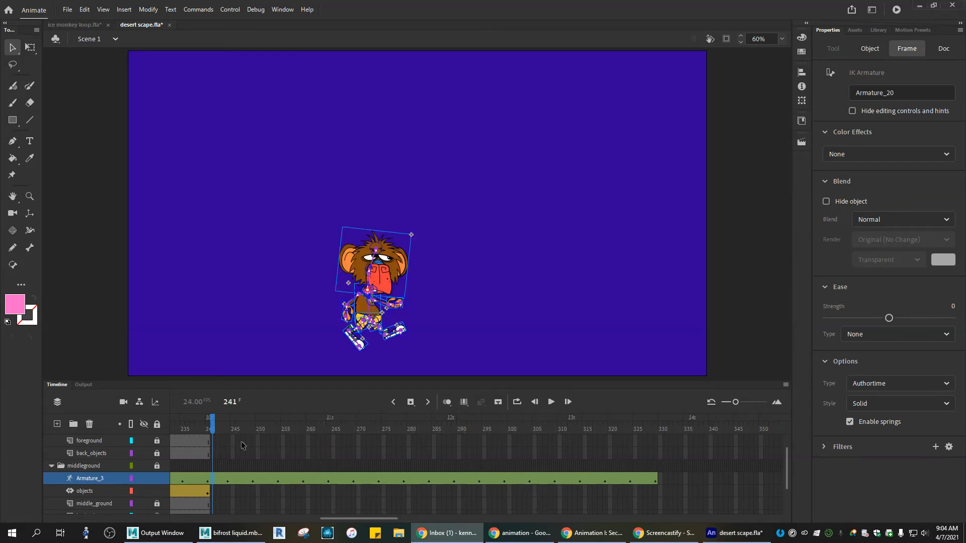
{"action": "left_click_drag", "start_coordinate": [210, 423], "coordinate": [208, 419]}
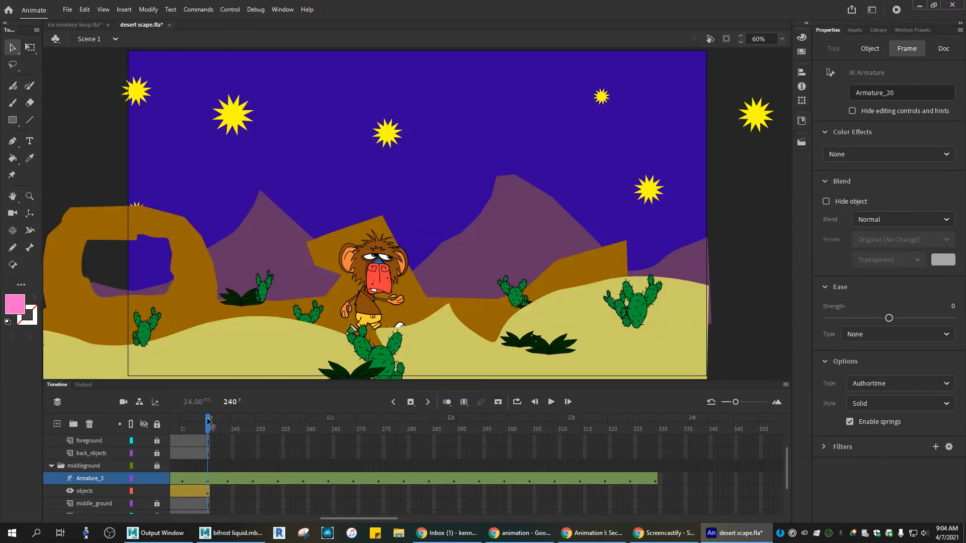
Try to shorten Armature_3's last span by pulling its end back toward frame 240, and stretch it out again to frame 329
{"action": "left_click", "coordinate": [213, 479]}
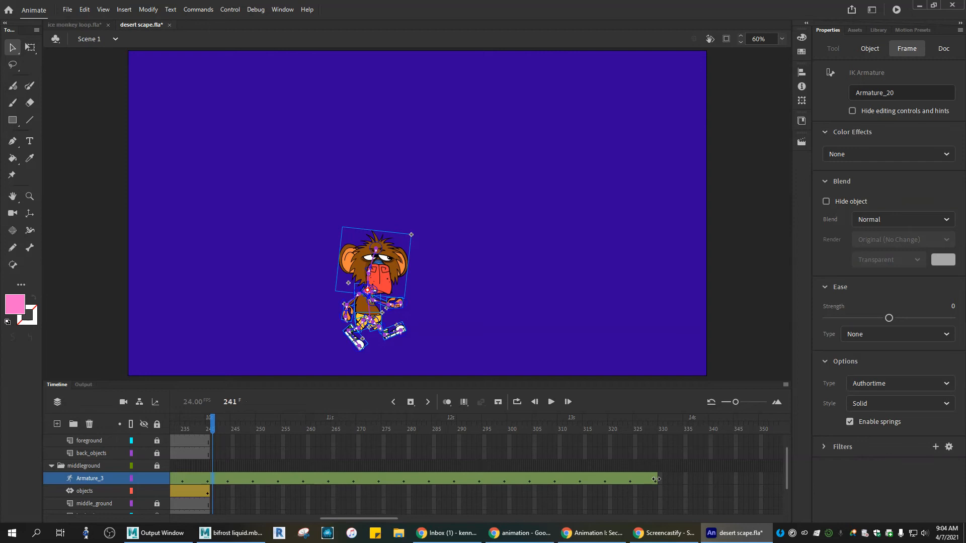
{"action": "left_click_drag", "start_coordinate": [657, 480], "coordinate": [224, 483]}
{"action": "left_click", "coordinate": [223, 429]}
{"action": "mouse_move", "coordinate": [223, 431]}
{"action": "left_mouse_down"}
{"action": "mouse_move", "coordinate": [202, 431]}
{"action": "mouse_move", "coordinate": [227, 431]}
{"action": "left_mouse_up"}
{"action": "left_click_drag", "start_coordinate": [246, 482], "coordinate": [658, 470]}
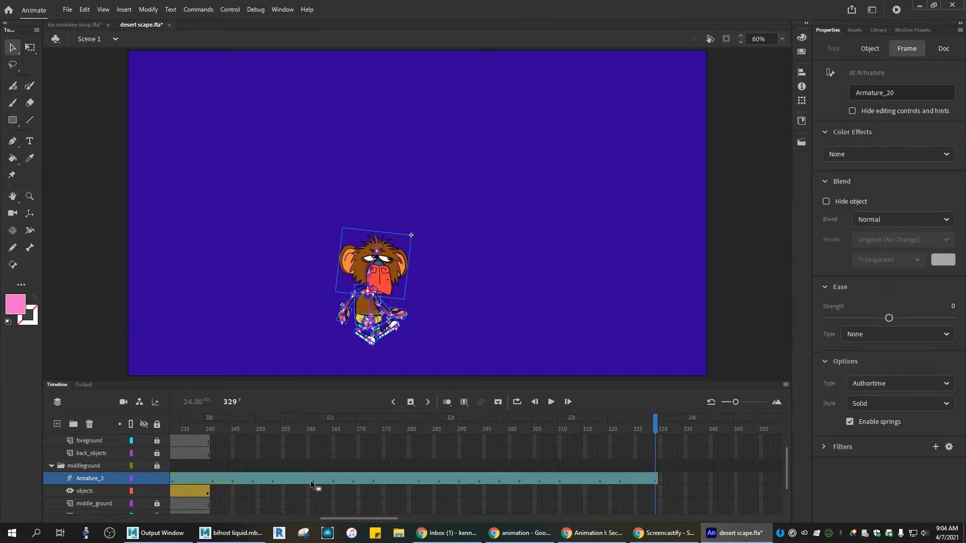
Split the armature on the Armature_3 layer at frame 241, just past the background's last frame
{"action": "left_click", "coordinate": [212, 482]}
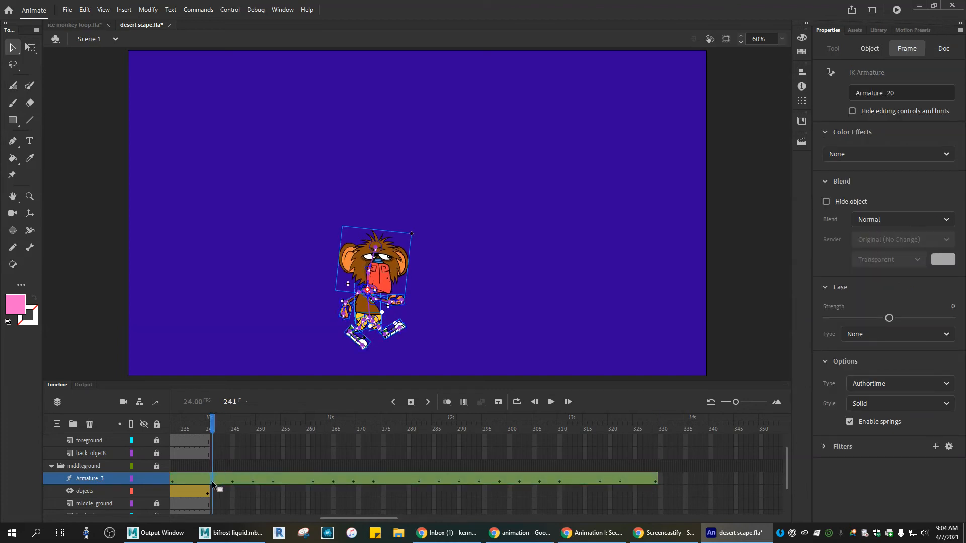
{"action": "left_click", "coordinate": [209, 483]}
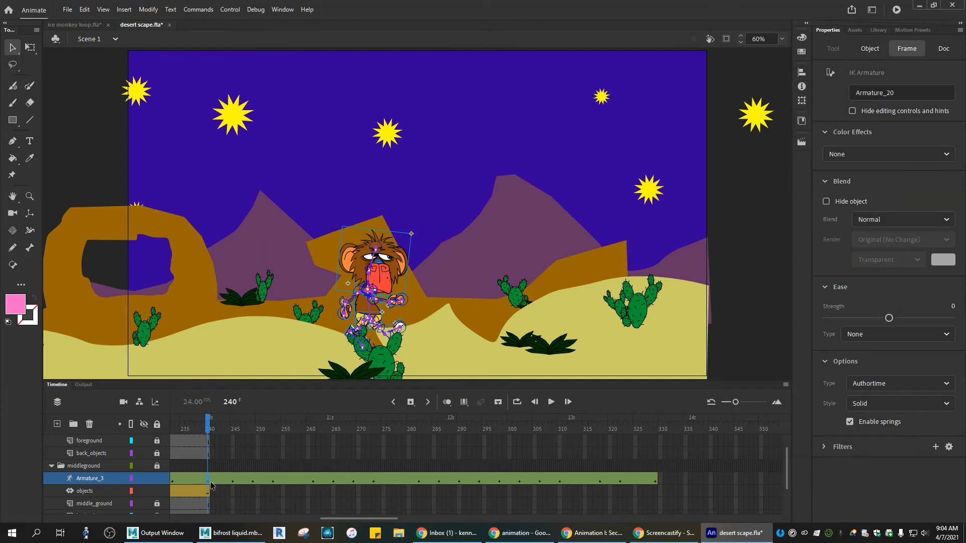
{"action": "left_click", "coordinate": [212, 483]}
{"action": "right_click", "coordinate": [213, 479]}
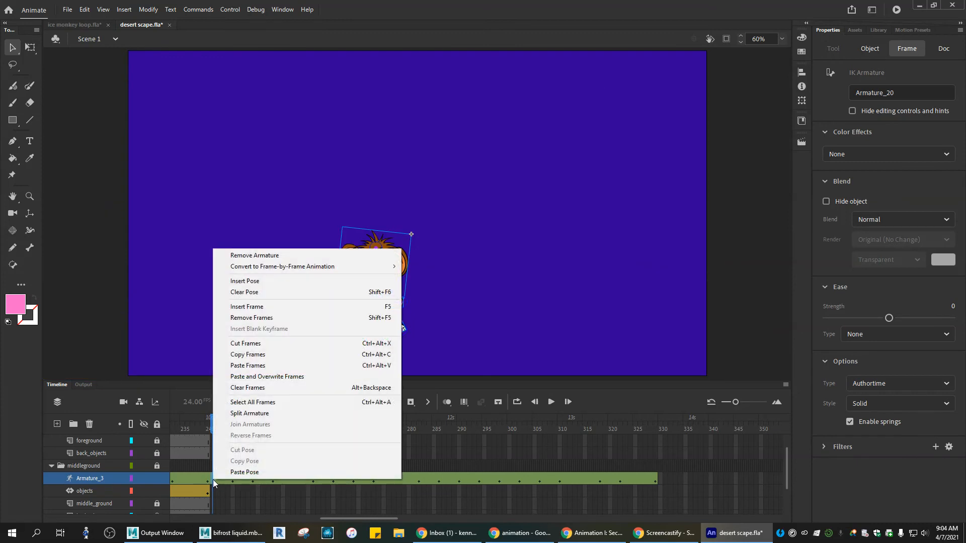
{"action": "left_click", "coordinate": [250, 413]}
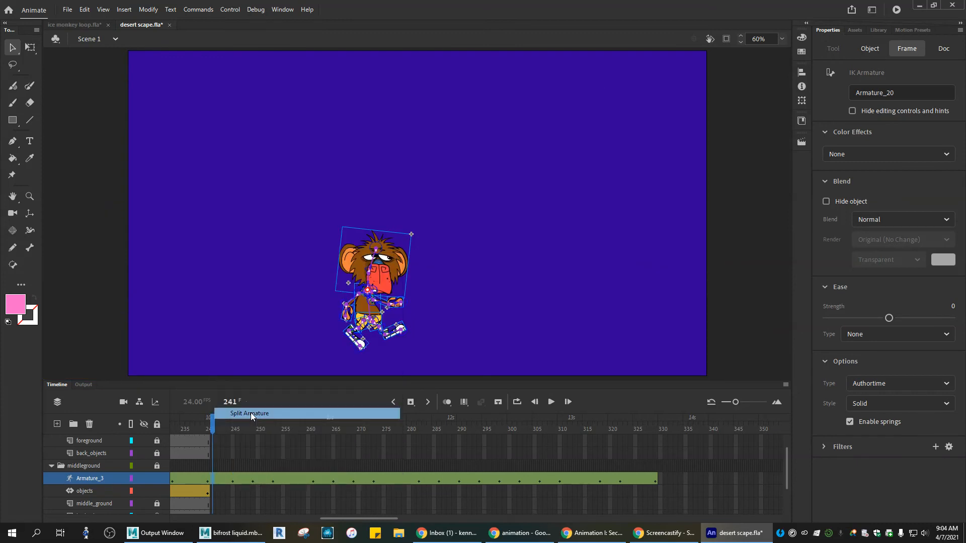
Select Armature_3's separated frames from 241 to 329 and remove them from the layer
{"action": "left_click", "coordinate": [223, 480]}
{"action": "left_click", "coordinate": [237, 492]}
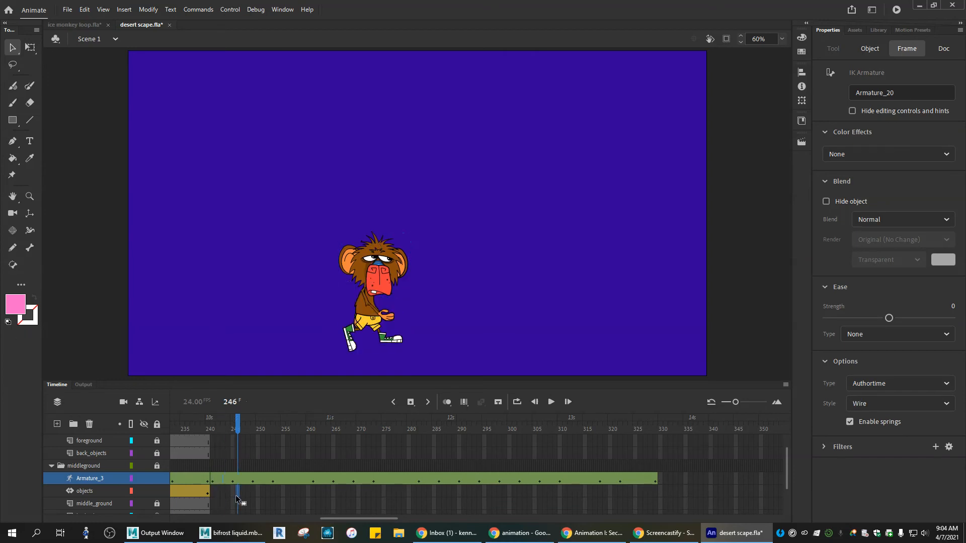
{"action": "left_click", "coordinate": [237, 481]}
{"action": "left_click", "coordinate": [213, 480]}
{"action": "left_click", "coordinate": [223, 480]}
{"action": "left_click", "coordinate": [218, 482]}
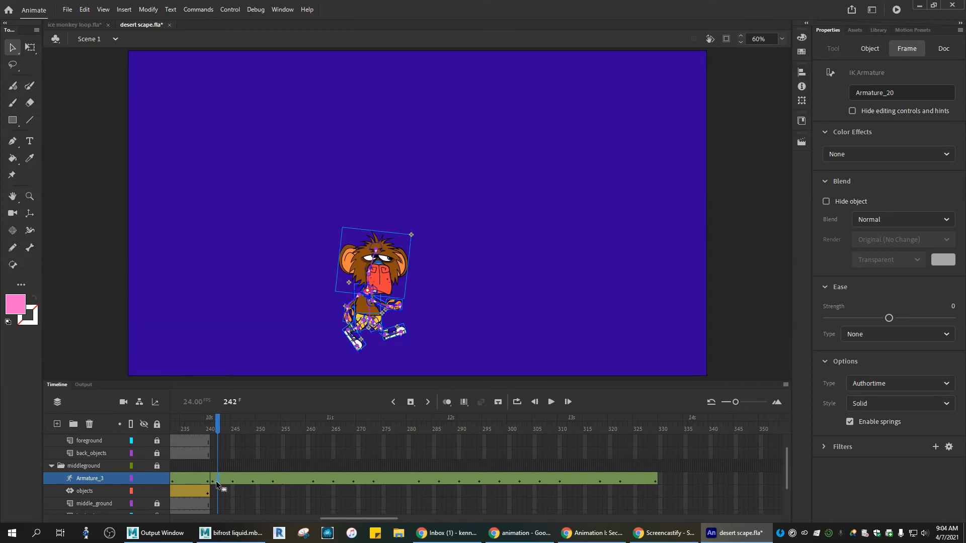
{"action": "left_click", "coordinate": [213, 482]}
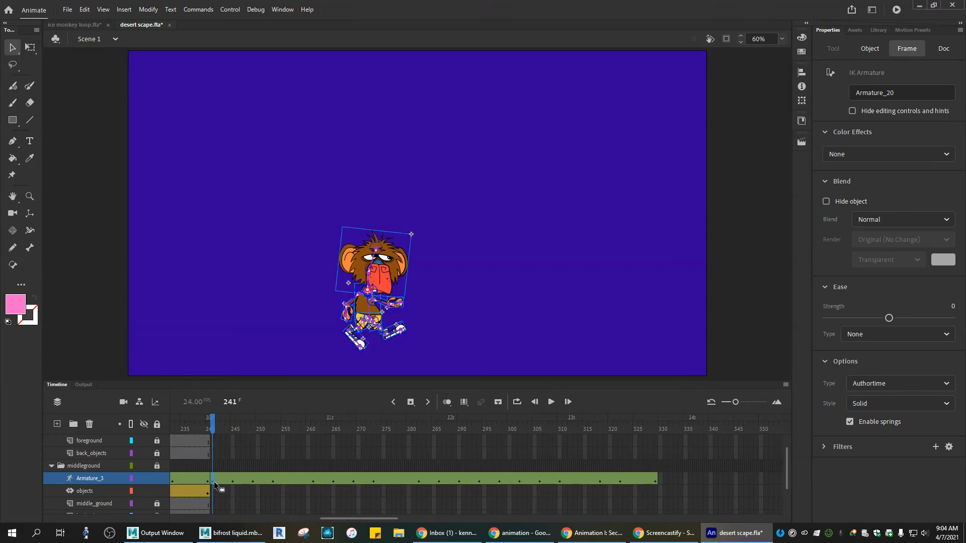
{"action": "left_click", "coordinate": [655, 482]}
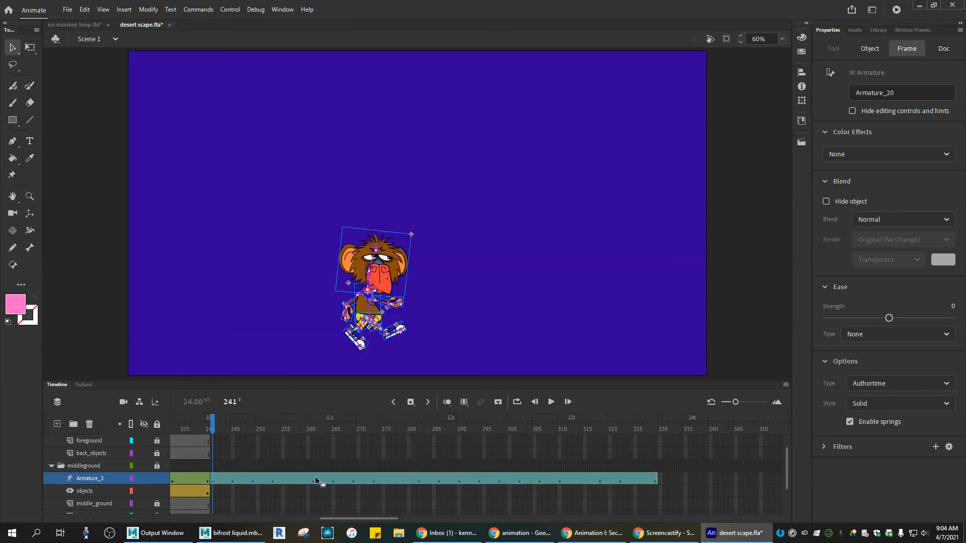
{"action": "right_click", "coordinate": [409, 482]}
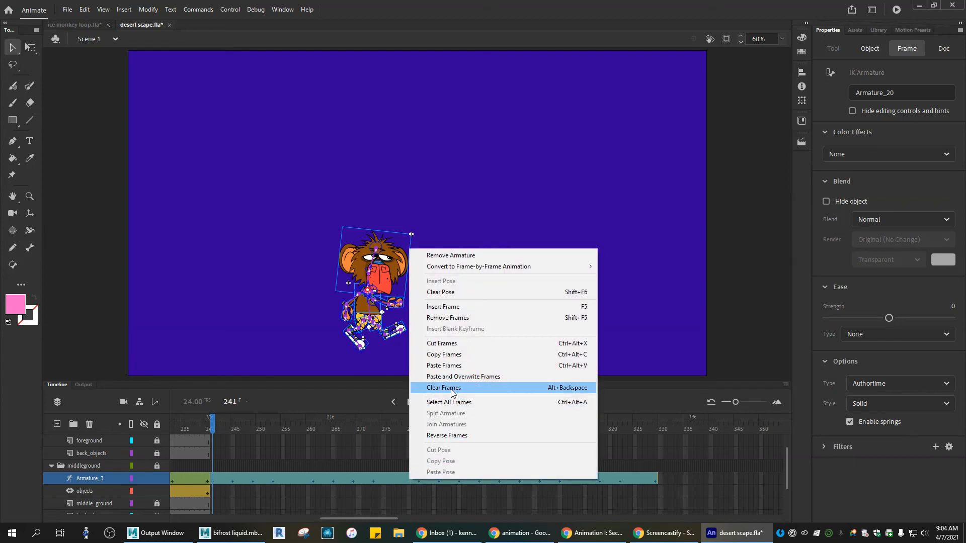
{"action": "left_click", "coordinate": [460, 319]}
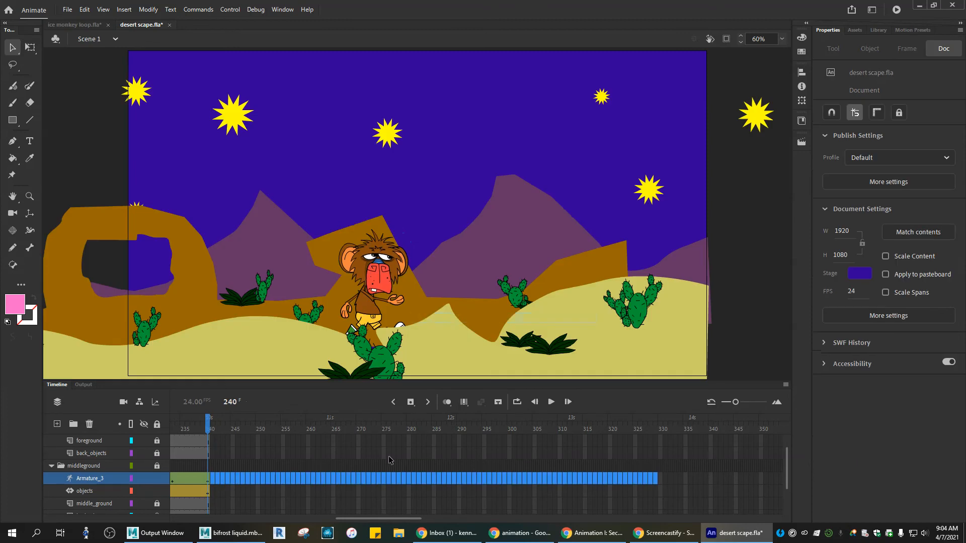
Play back the walk against the scrolling desert background and return to frame 1
{"action": "left_click_drag", "start_coordinate": [214, 429], "coordinate": [363, 440]}
{"action": "key", "text": "Return"}
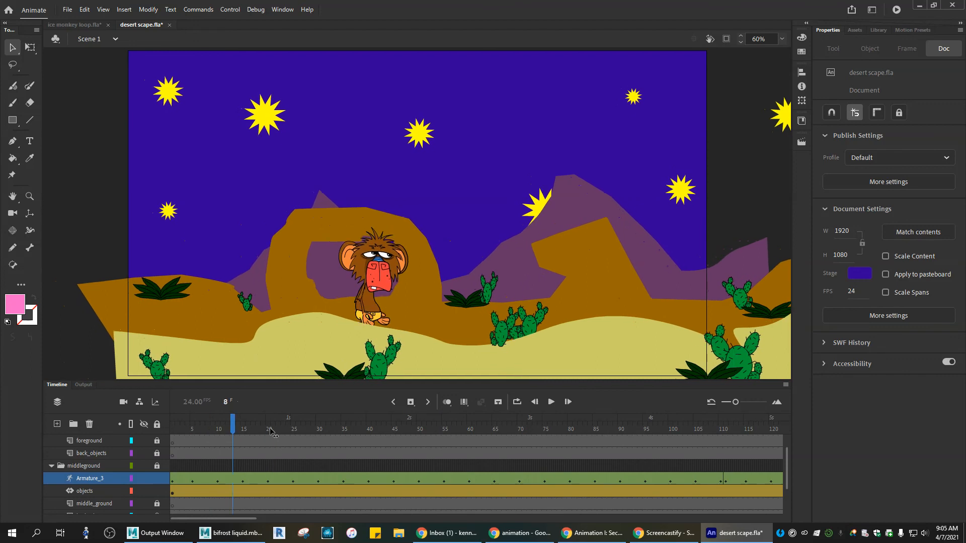
{"action": "left_click_drag", "start_coordinate": [272, 432], "coordinate": [154, 433]}
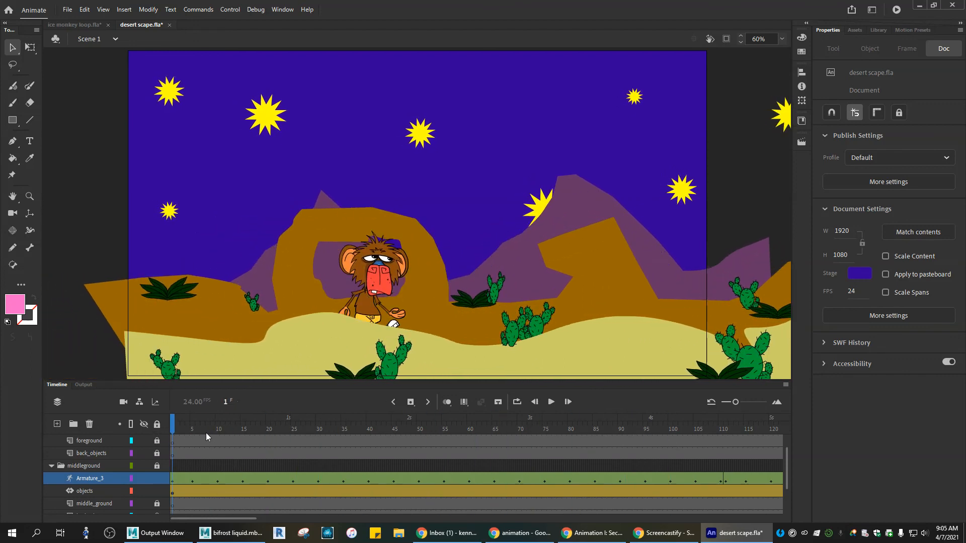
Try bending the middle of the objects layer's motion path downward into a curve and preview the movement through the timeline
{"action": "left_click", "coordinate": [226, 332]}
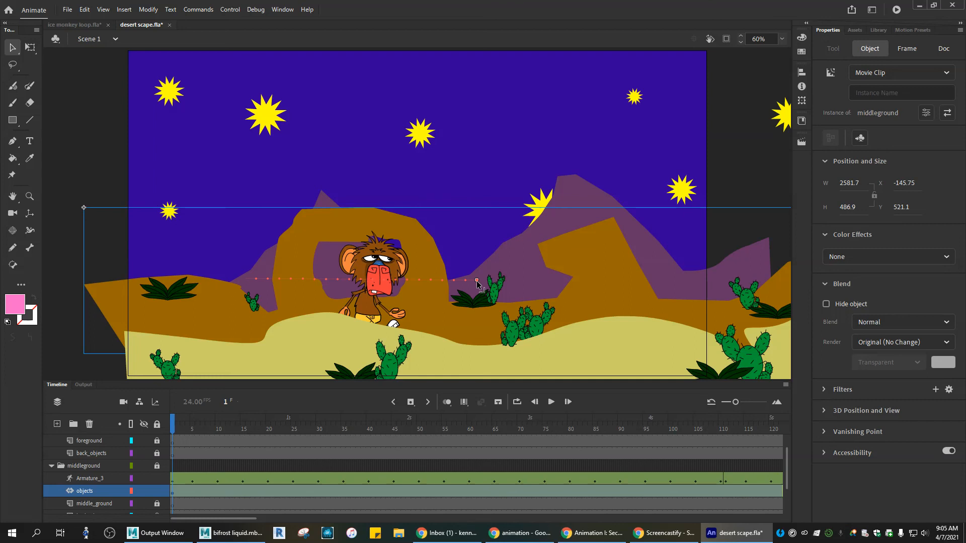
{"action": "left_click_drag", "start_coordinate": [326, 280], "coordinate": [326, 322]}
{"action": "left_click_drag", "start_coordinate": [174, 429], "coordinate": [751, 430]}
{"action": "key", "text": "Return"}
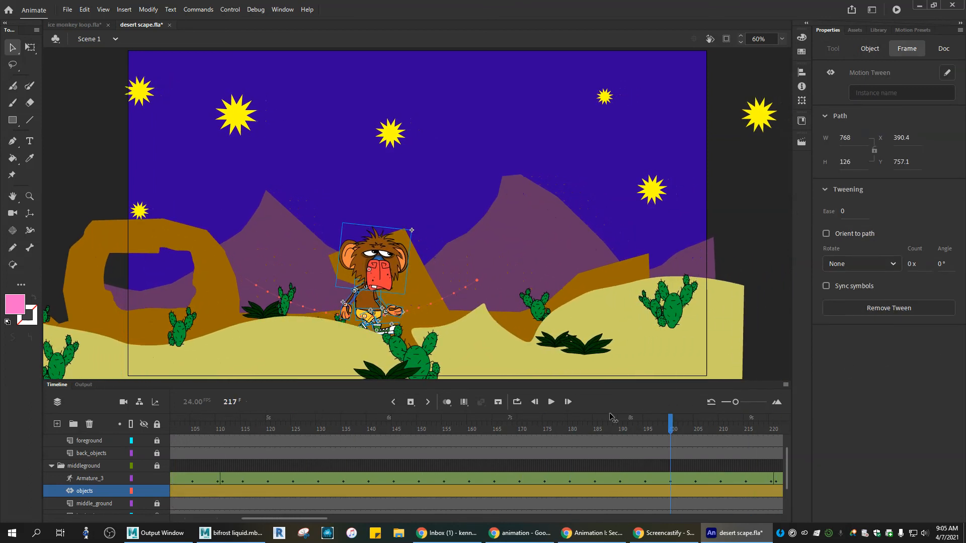
Return to frame 1 and turn on Edit Multiple Frames
{"action": "left_click_drag", "start_coordinate": [172, 430], "coordinate": [172, 429]}
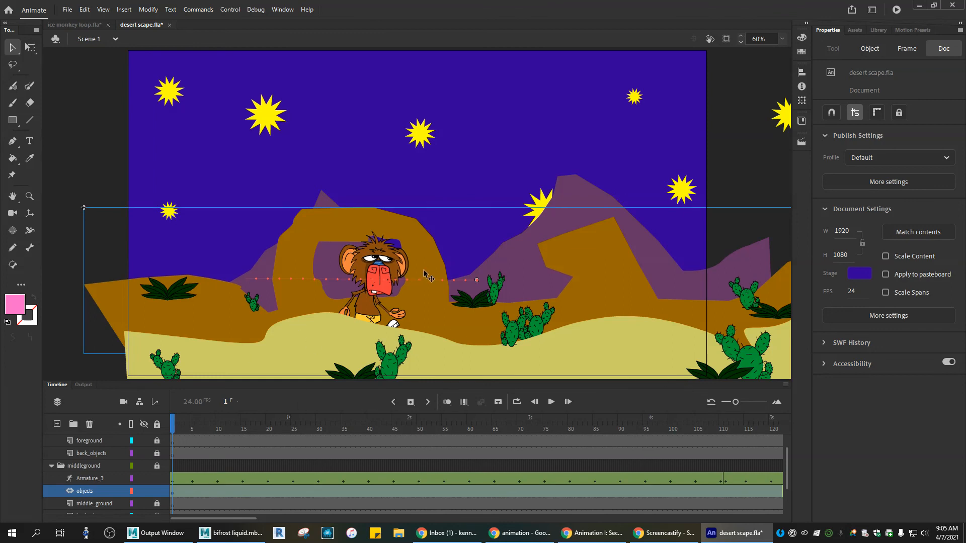
{"action": "left_click", "coordinate": [463, 402]}
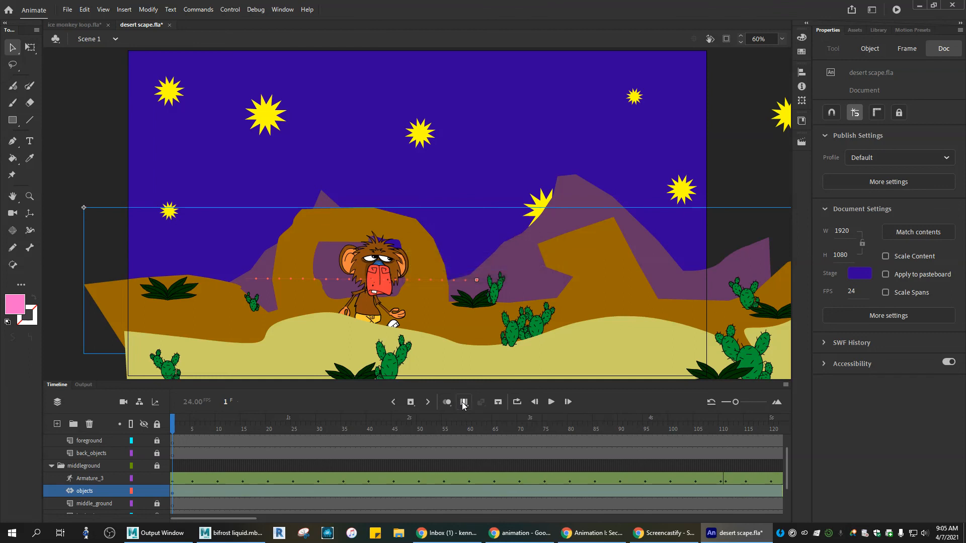